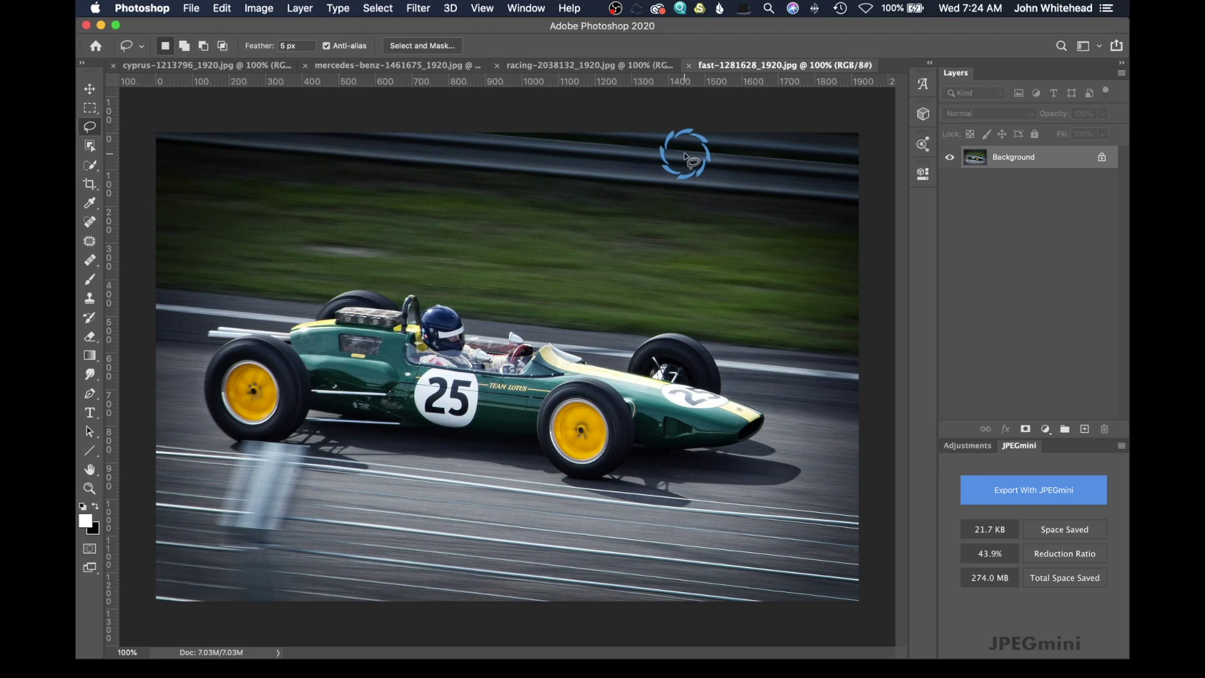
- Compare the Porsche and Lotus example tabs, then make the blue Mercedes photo active
click(611, 68)
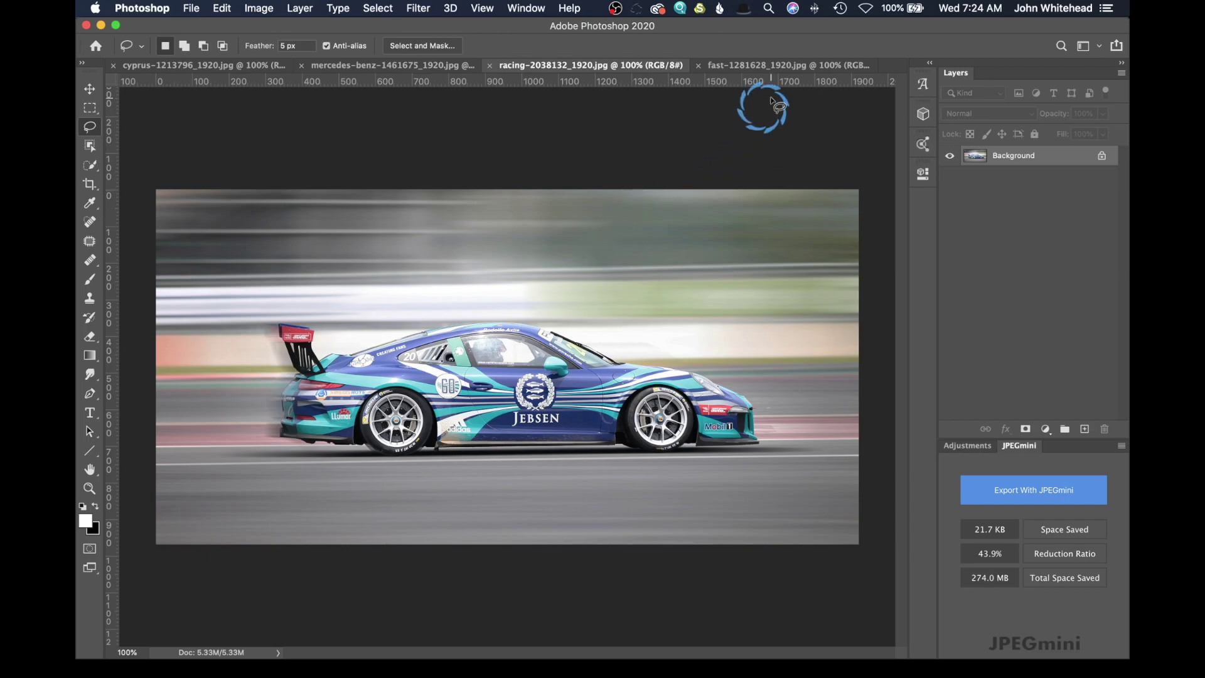
click(798, 65)
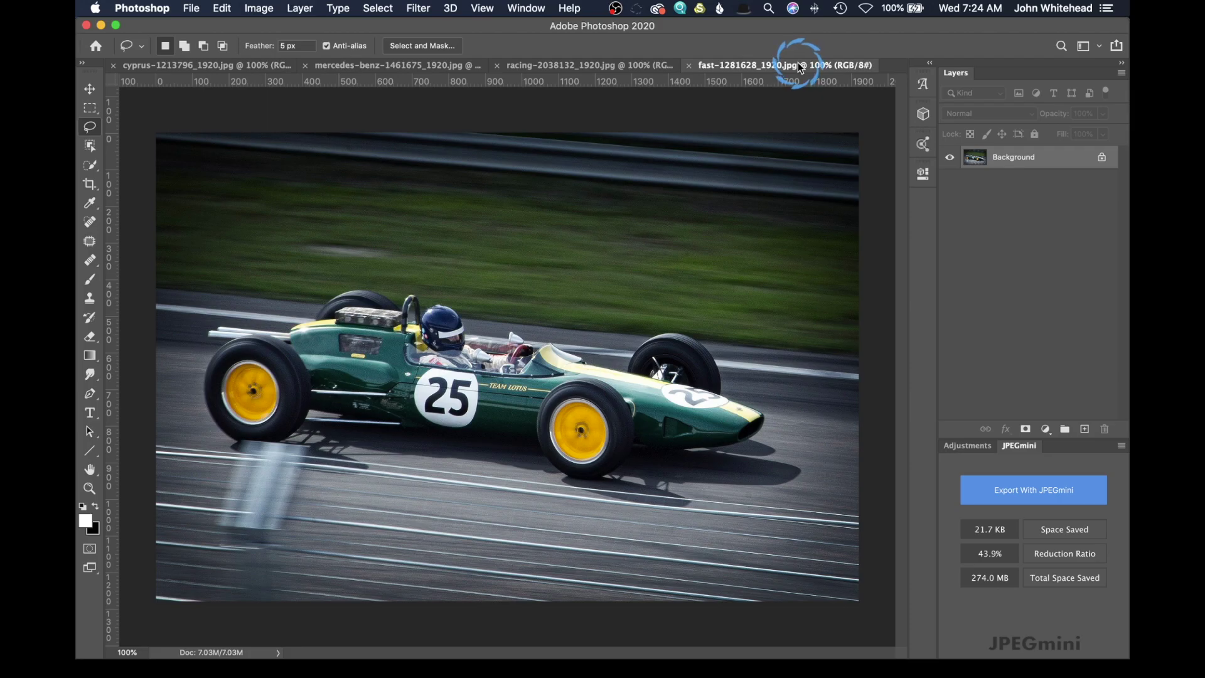
click(613, 65)
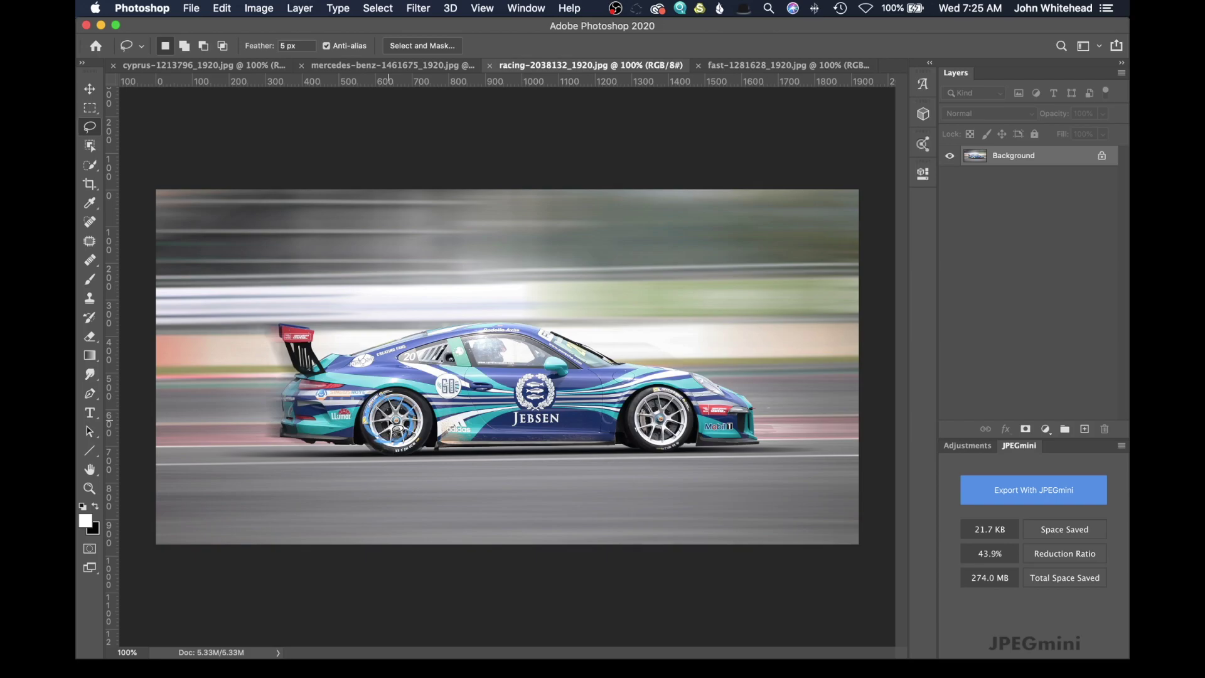
click(412, 65)
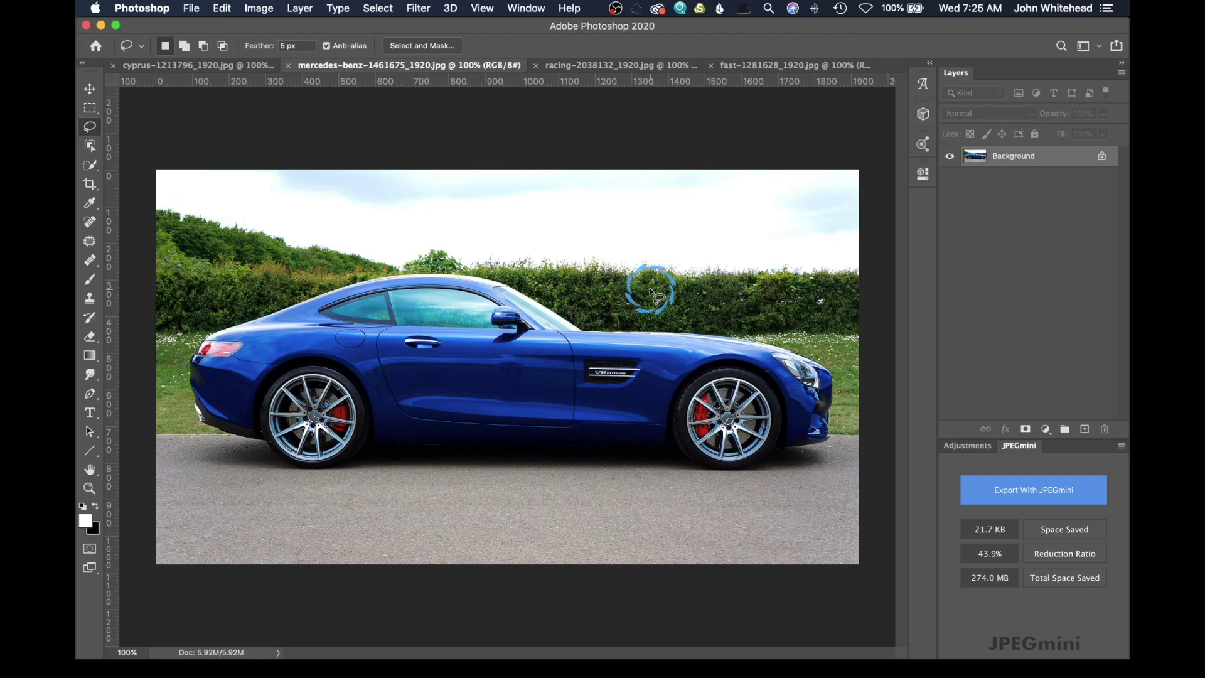
click(767, 65)
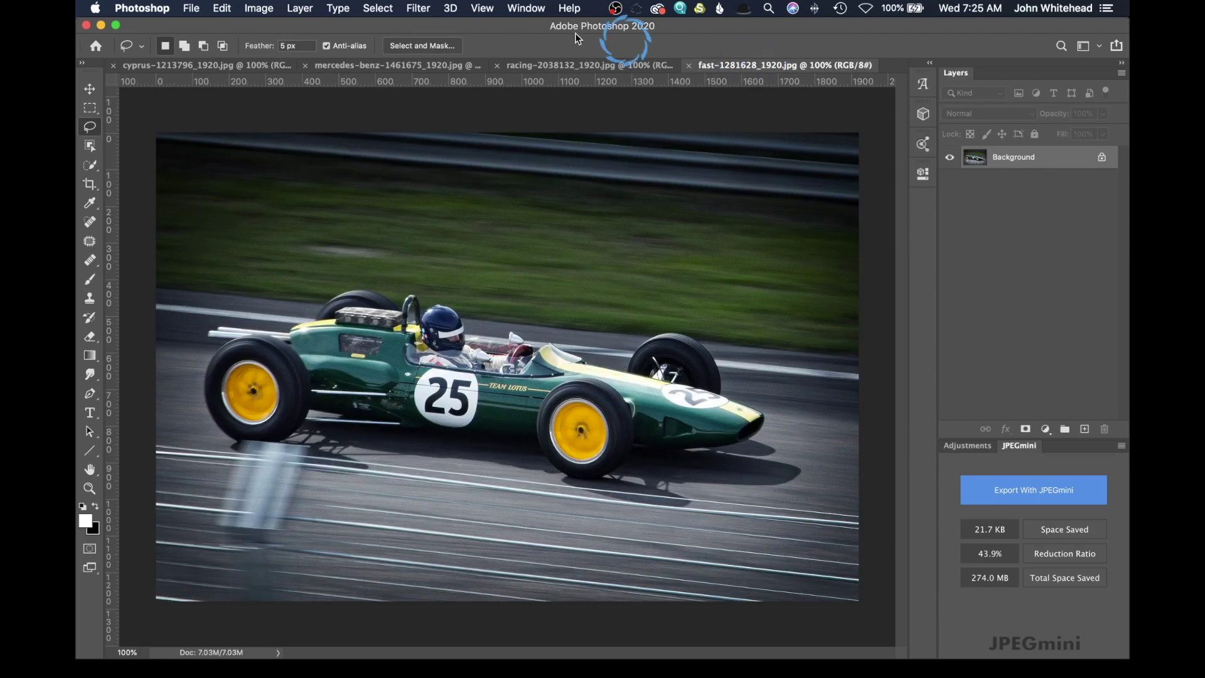
click(372, 67)
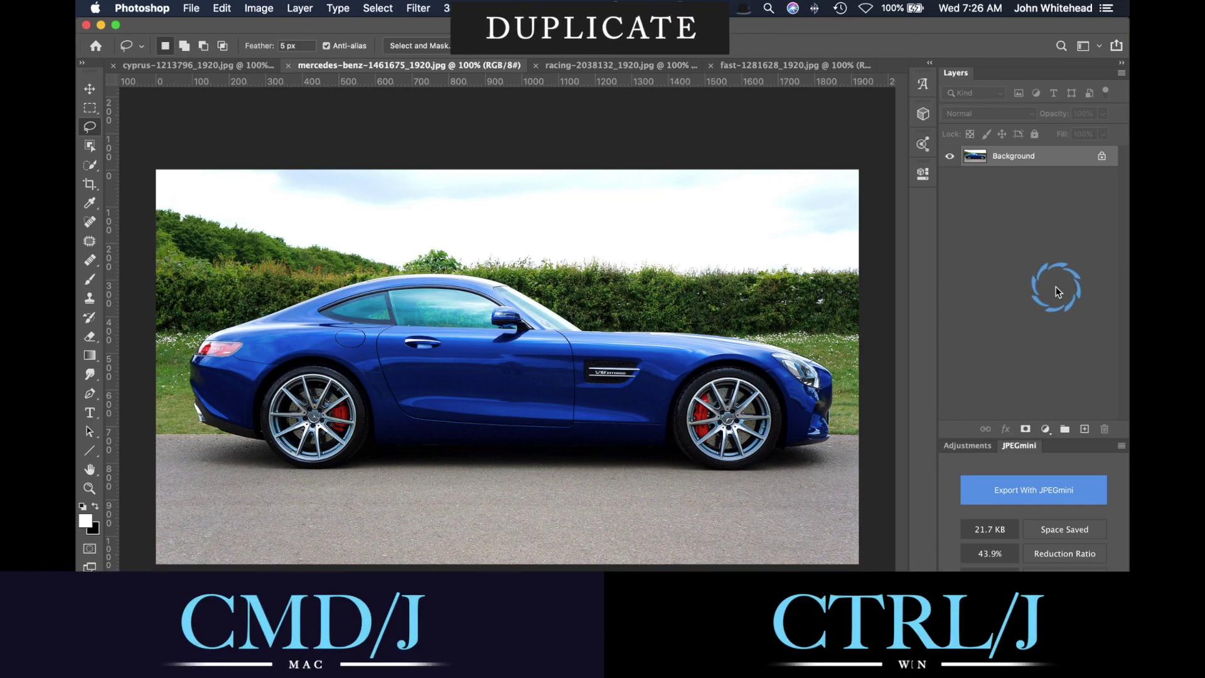
- Duplicate the photo into Layer 1 and loosely outline the car with Object Selection
key(super+j)
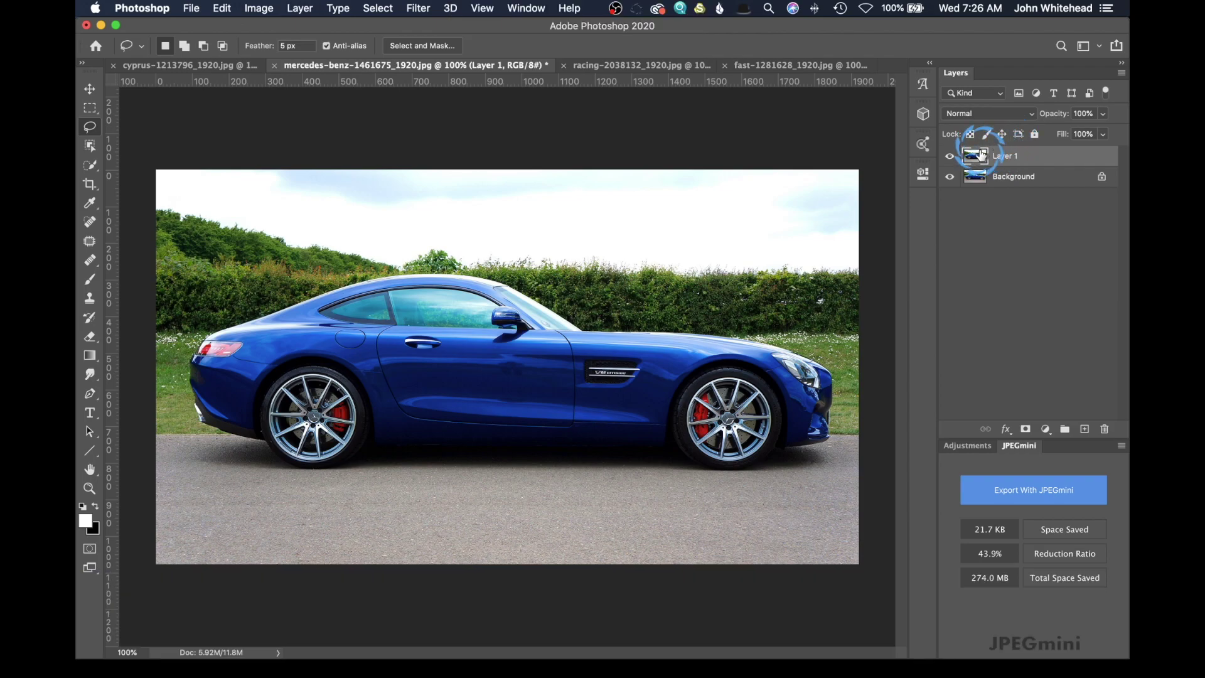
click(742, 332)
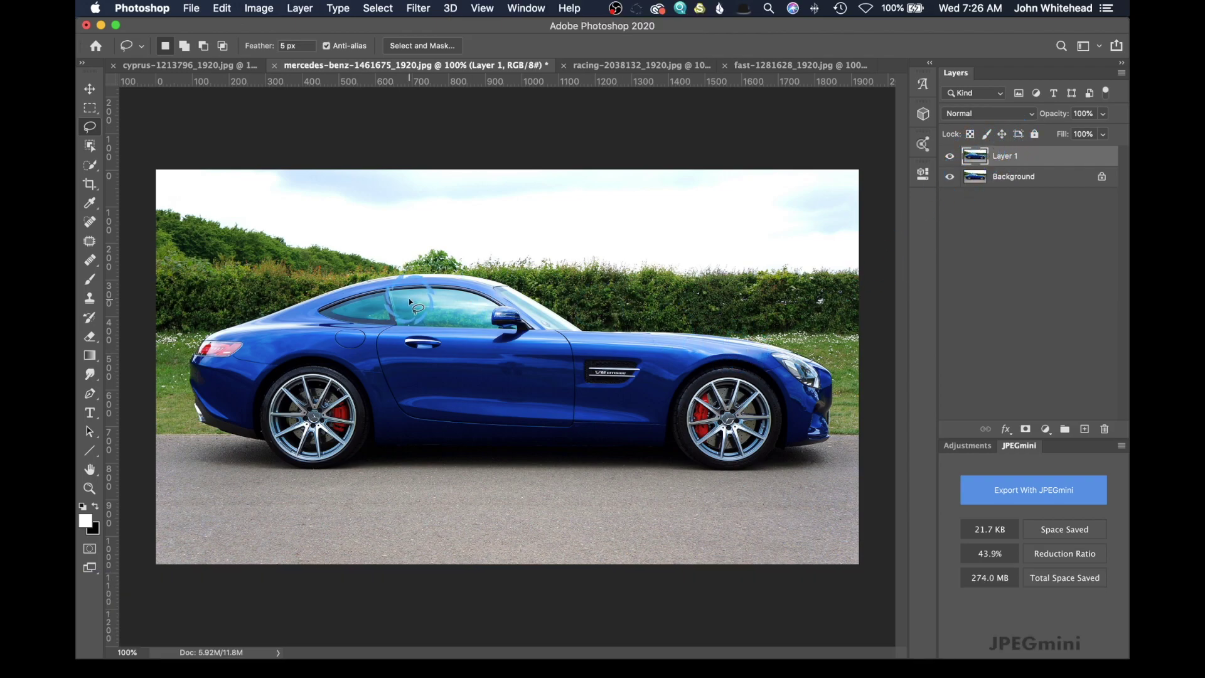
click(89, 147)
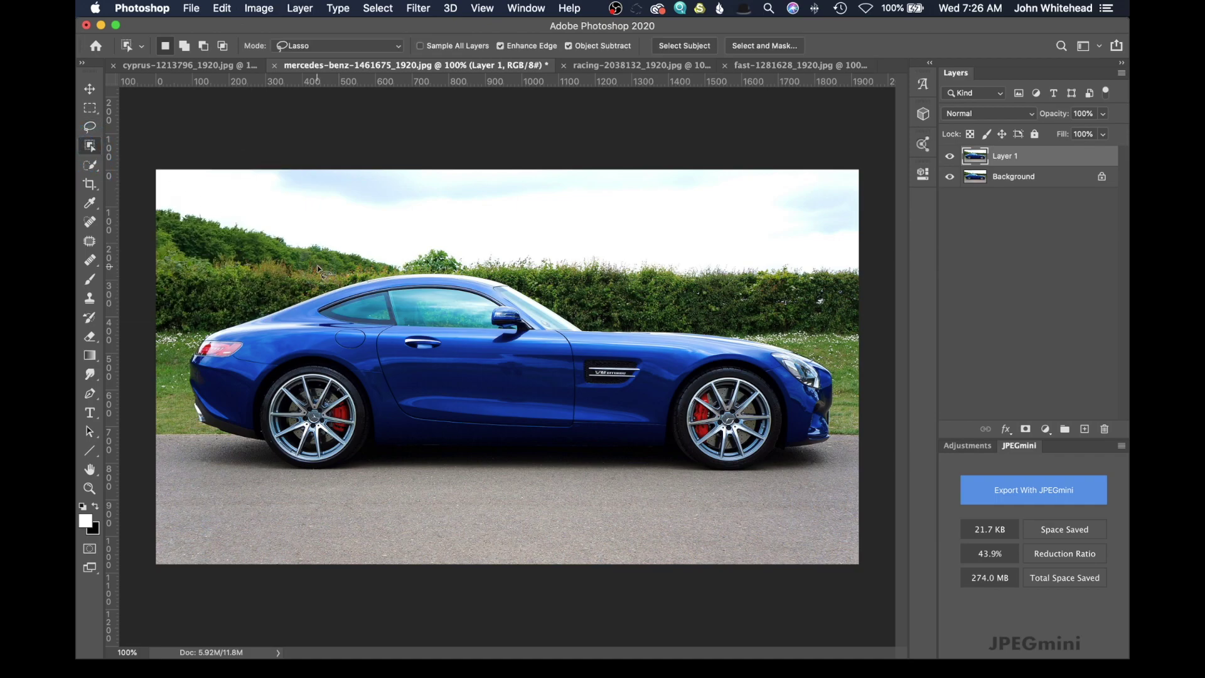
mouse_move(316, 269)
mouse_down()
mouse_move(195, 313)
mouse_move(176, 375)
mouse_up()
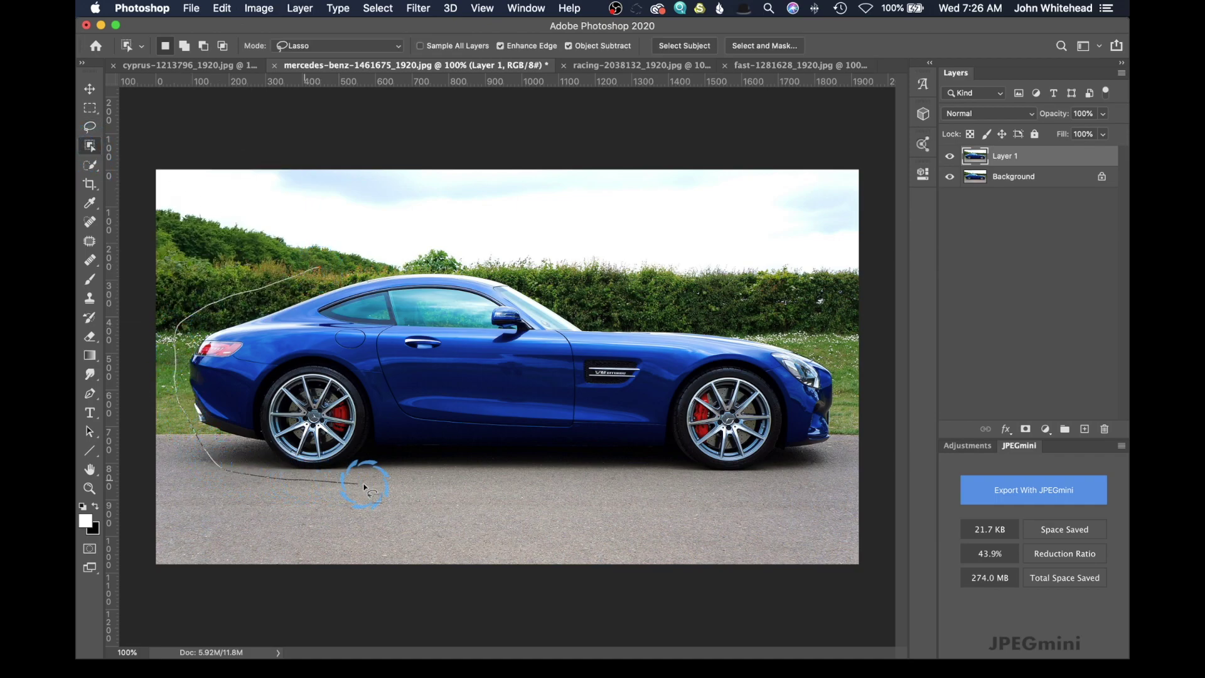
mouse_move(827, 488)
mouse_down()
mouse_move(855, 411)
mouse_move(844, 353)
mouse_move(789, 332)
mouse_move(706, 332)
mouse_move(548, 299)
mouse_move(465, 264)
mouse_move(378, 260)
mouse_move(304, 269)
mouse_up()
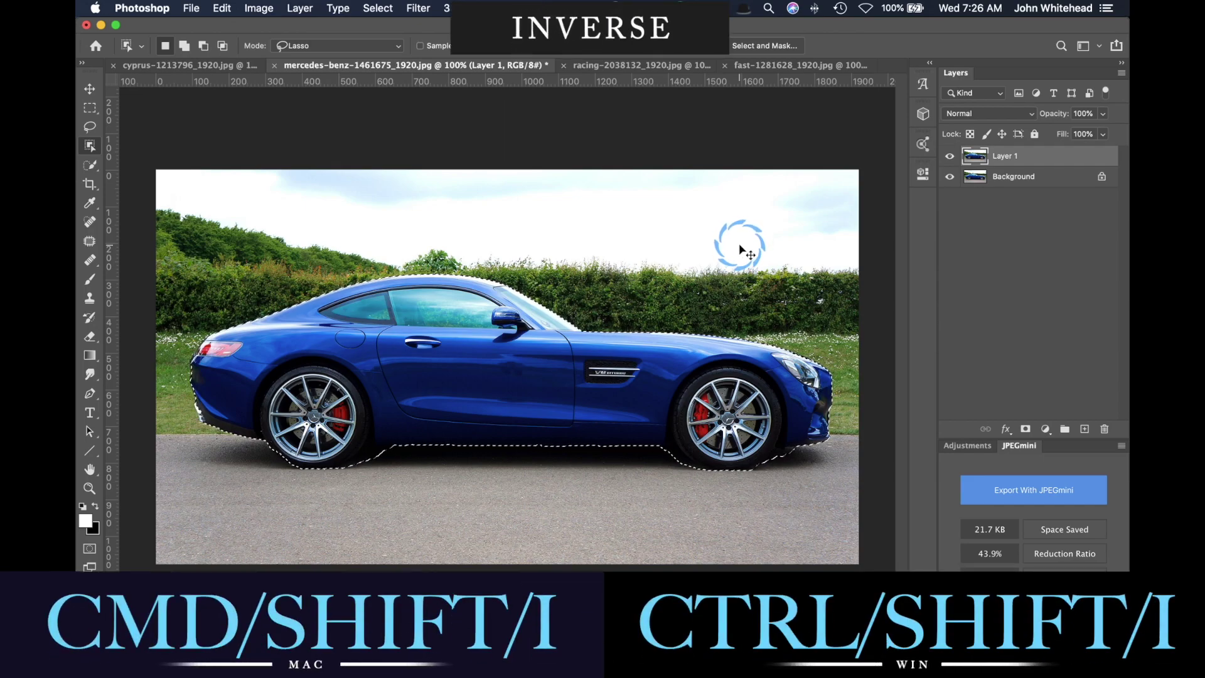
- Invert the car selection into a Layer 1 mask, then target Layer 1's image thumbnail
key(super+shift+i)
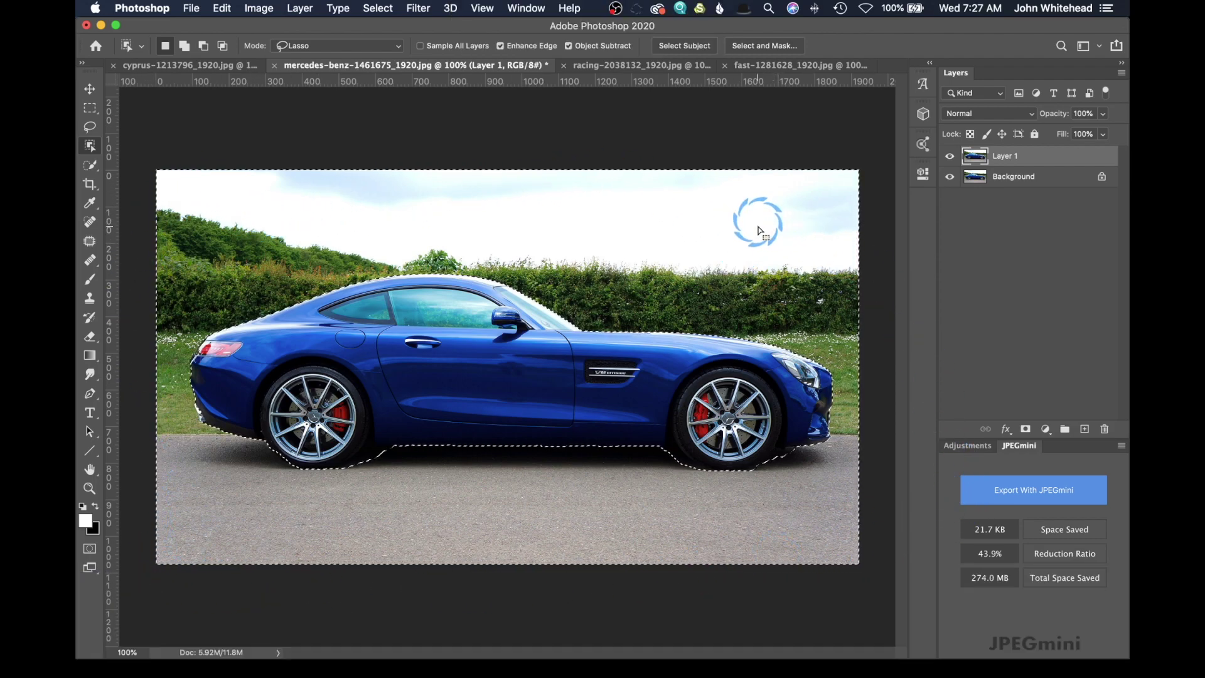
click(1026, 431)
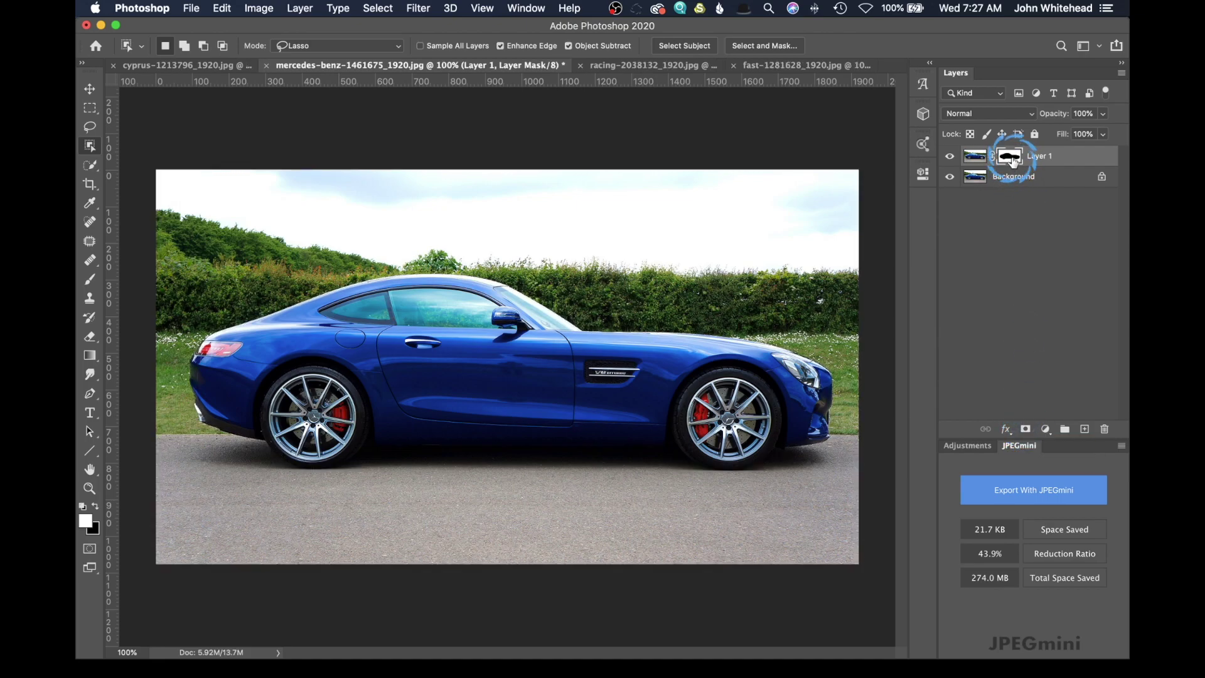
click(979, 160)
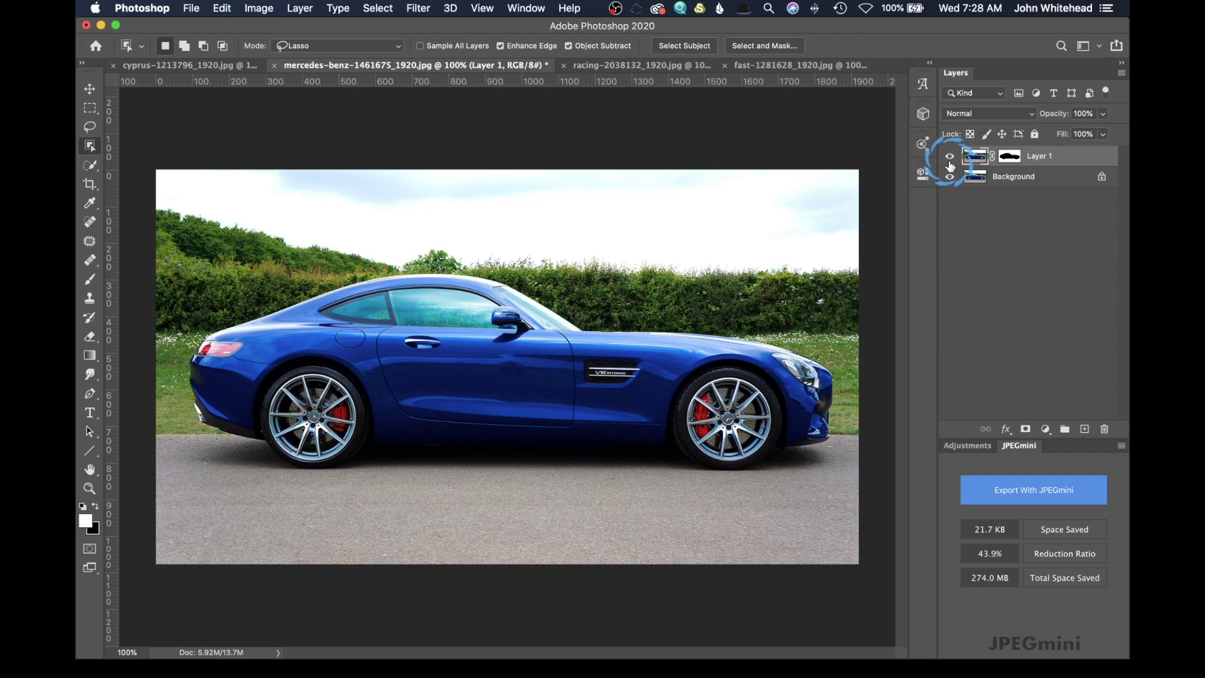
- Apply a Motion Blur to Layer 1 at -2° angle and 133-pixel distance
click(418, 8)
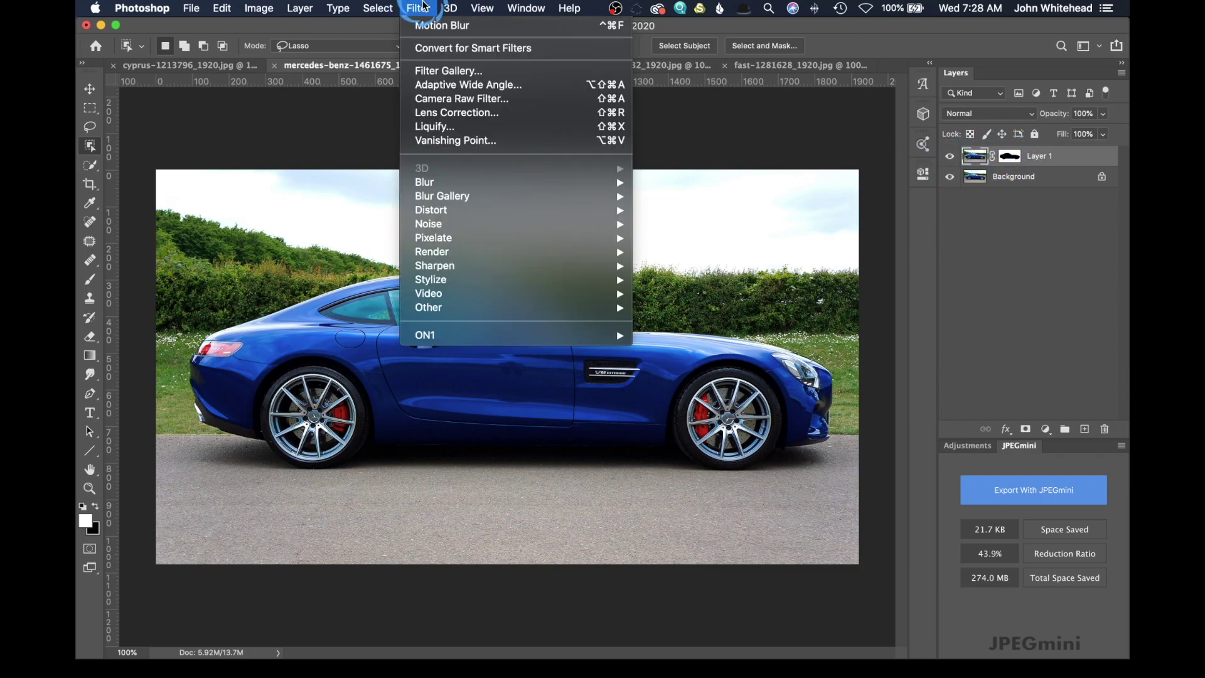
mouse_move(452, 184)
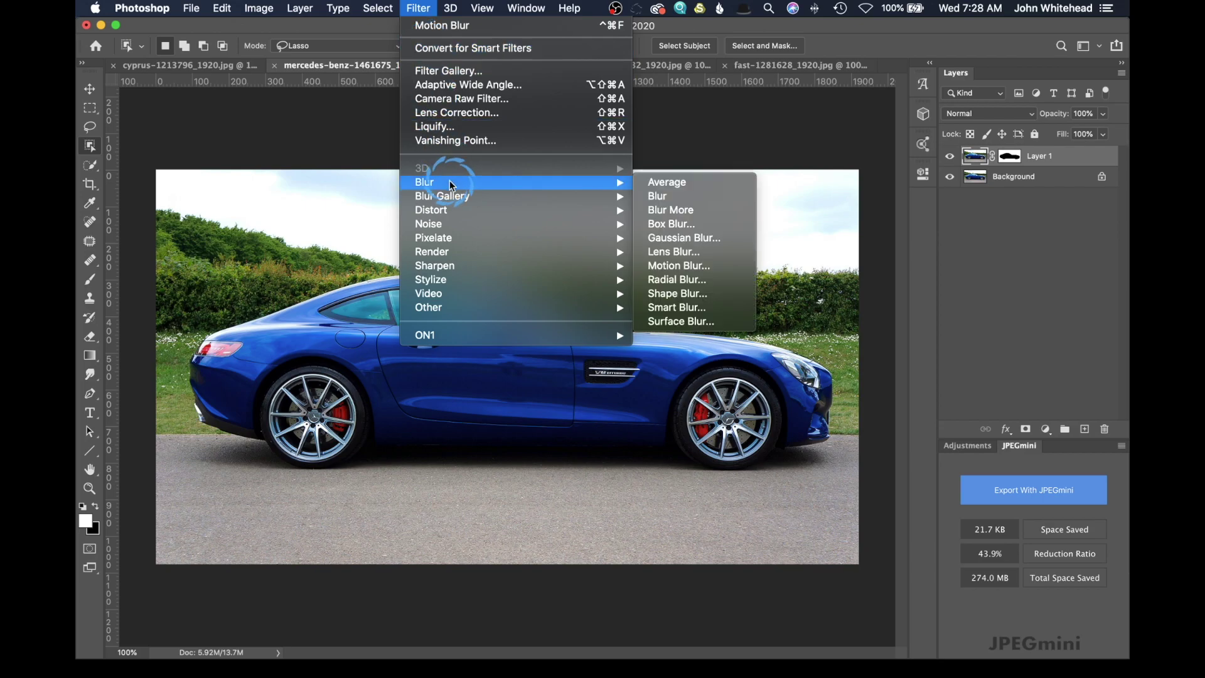
click(684, 266)
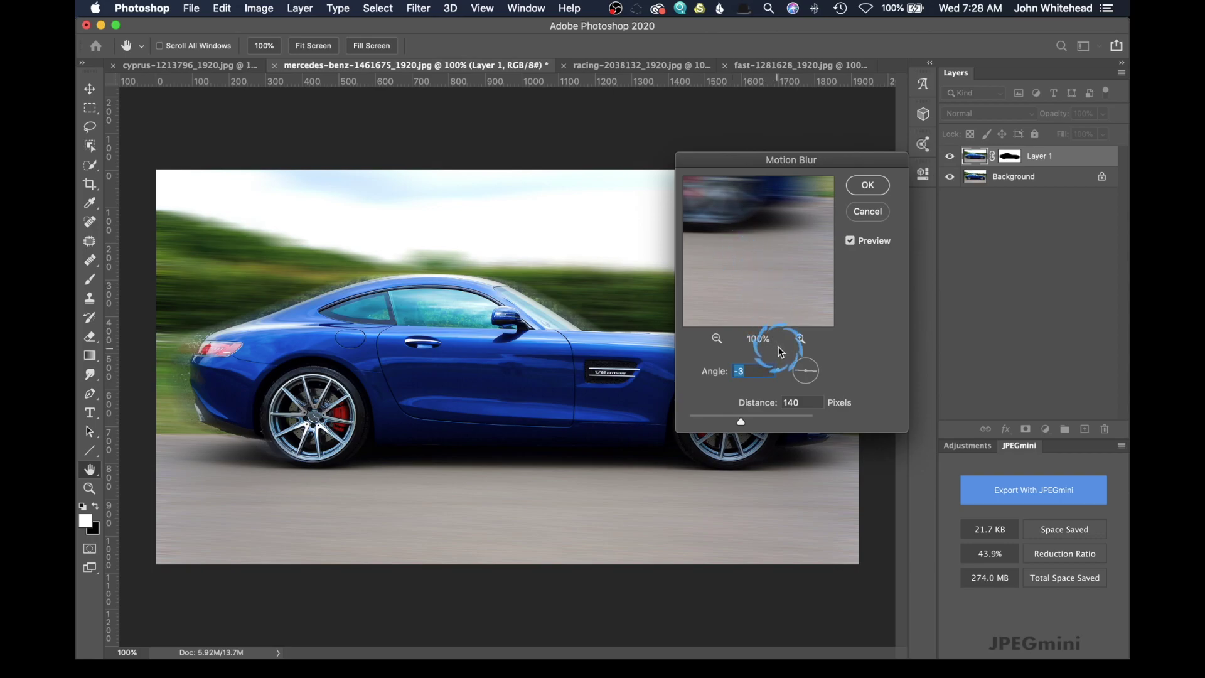
click(717, 339)
click(717, 339)
click(716, 339)
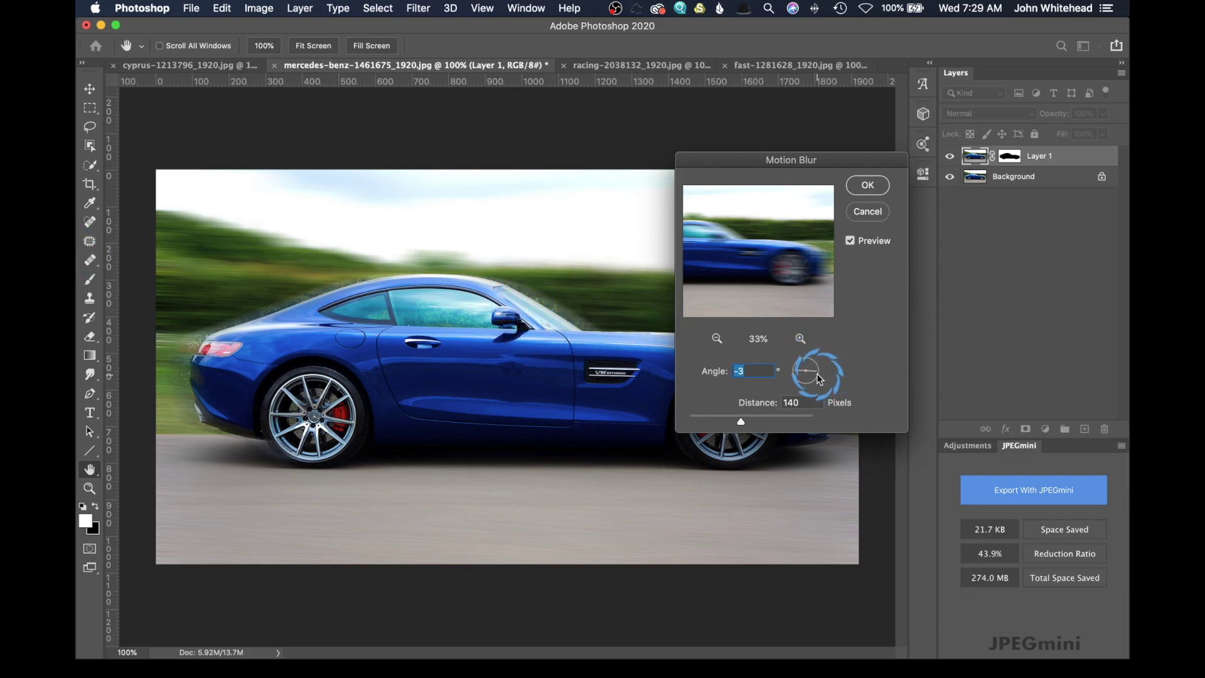
drag(816, 369, 815, 364)
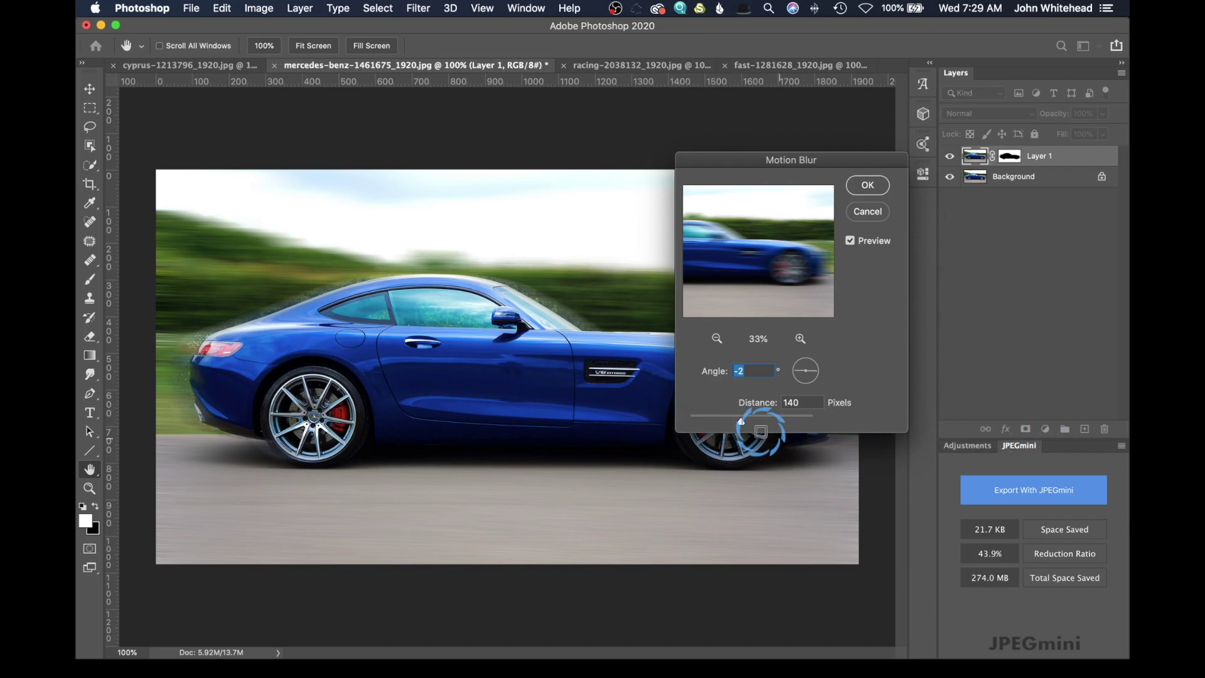
drag(738, 421, 702, 427)
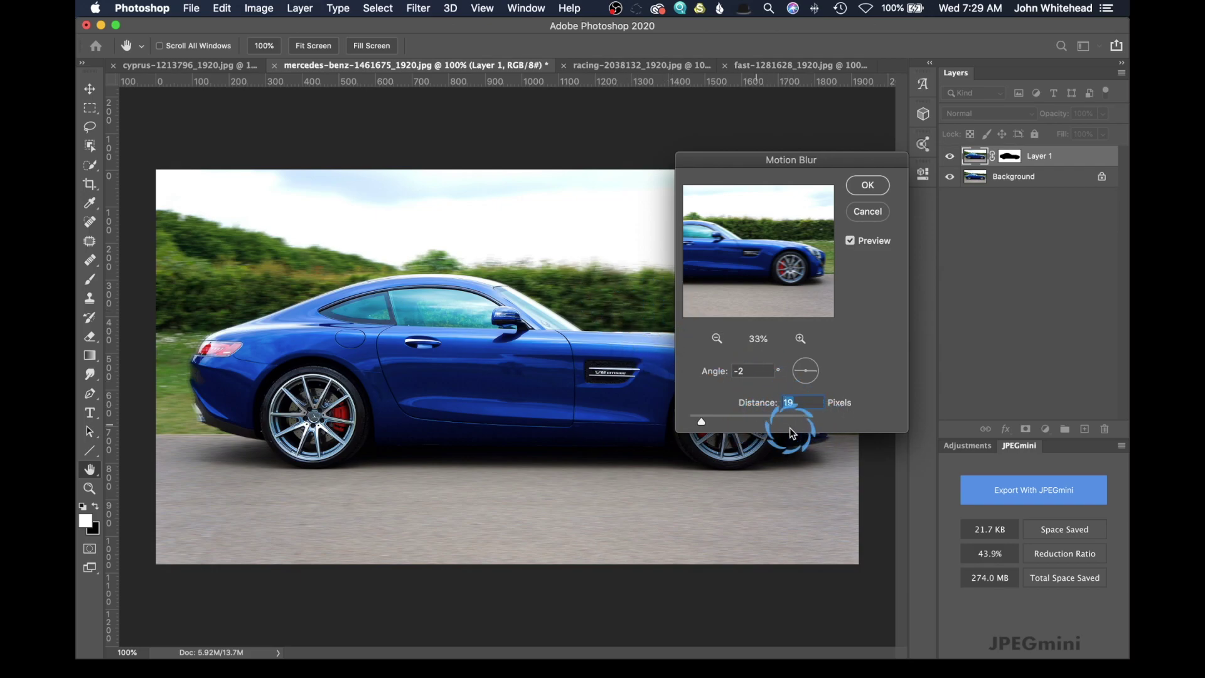
text(500)
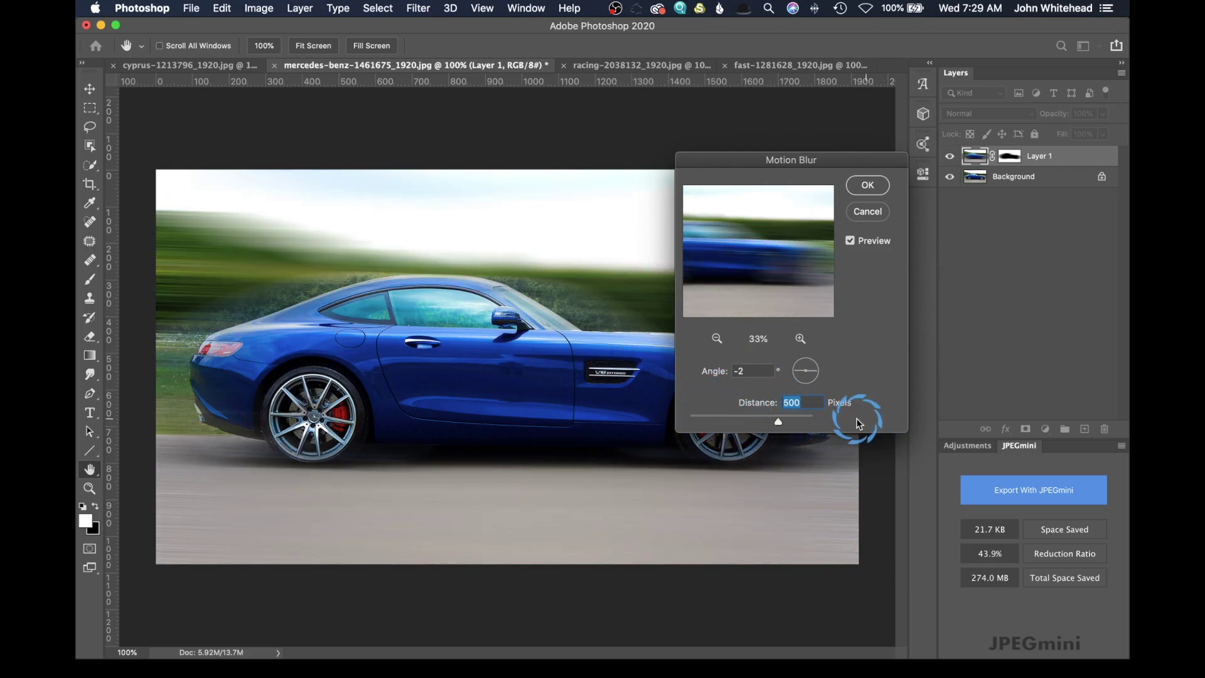
click(724, 416)
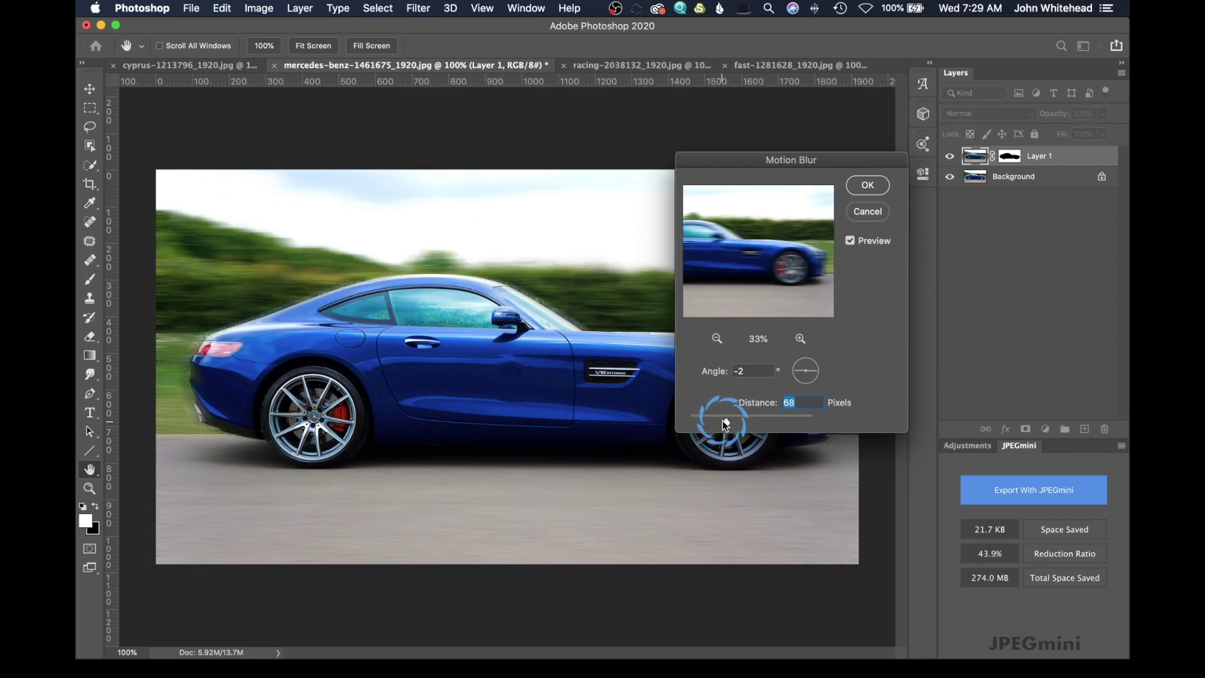
drag(726, 424, 740, 426)
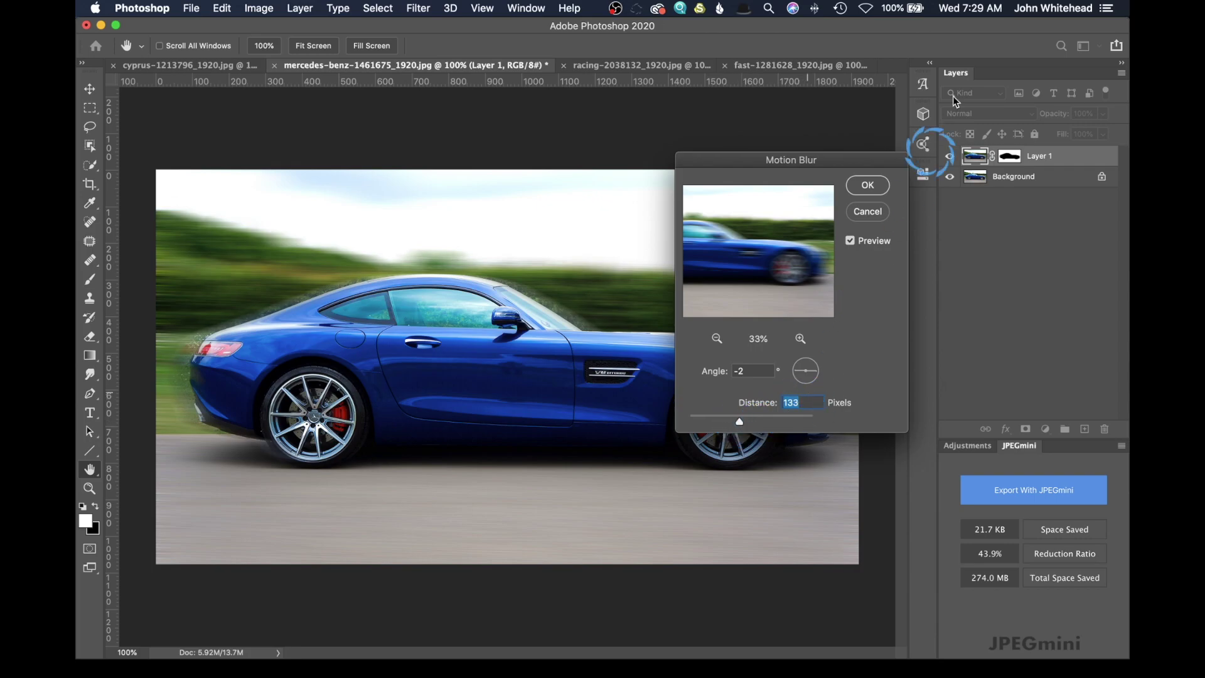
click(879, 186)
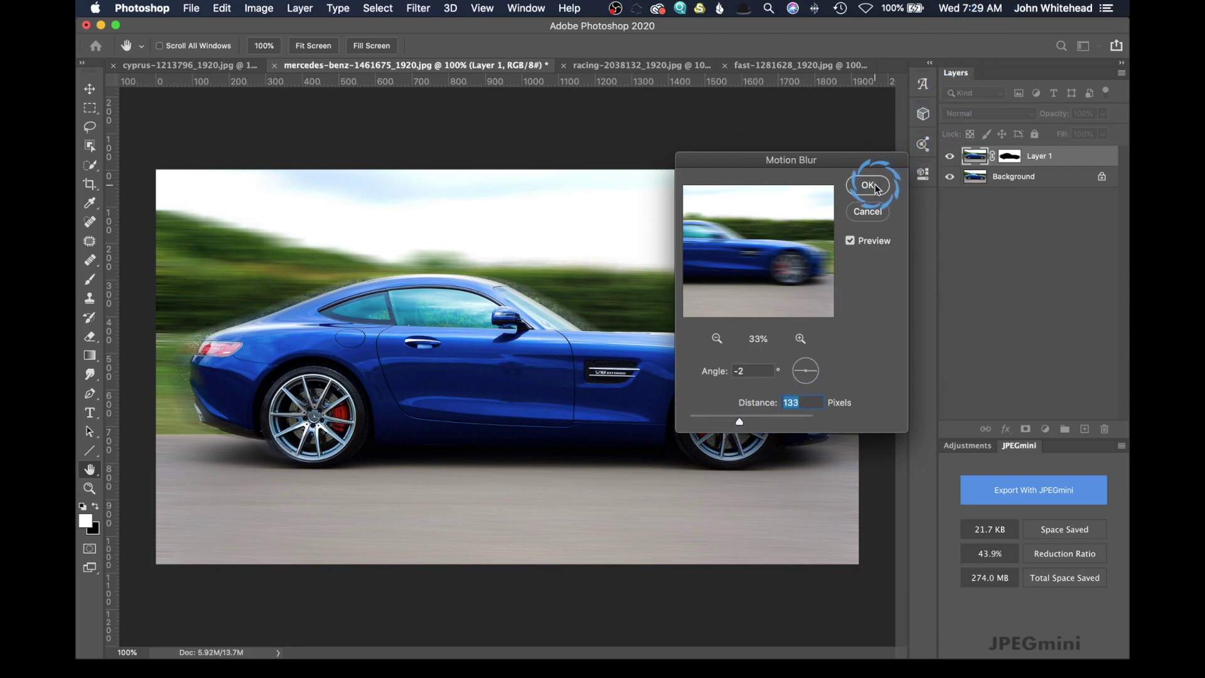
- Target Layer 1's mask and set the brush to 153 px with 32% hardness
click(898, 194)
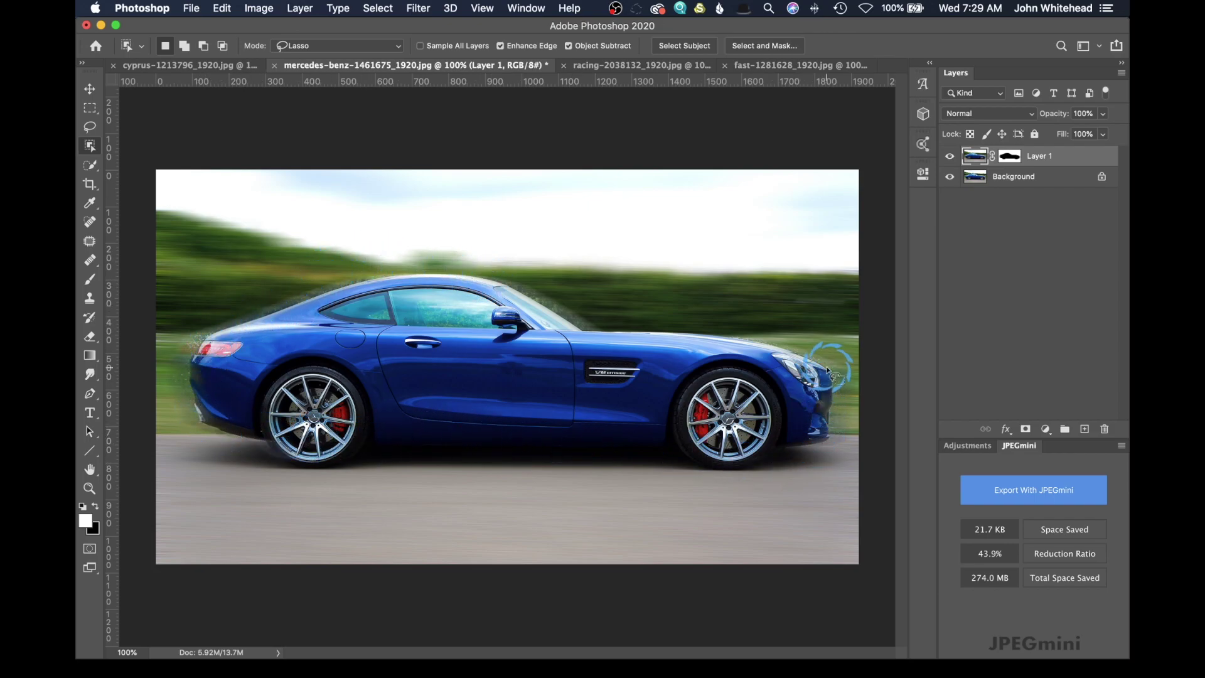
click(1010, 157)
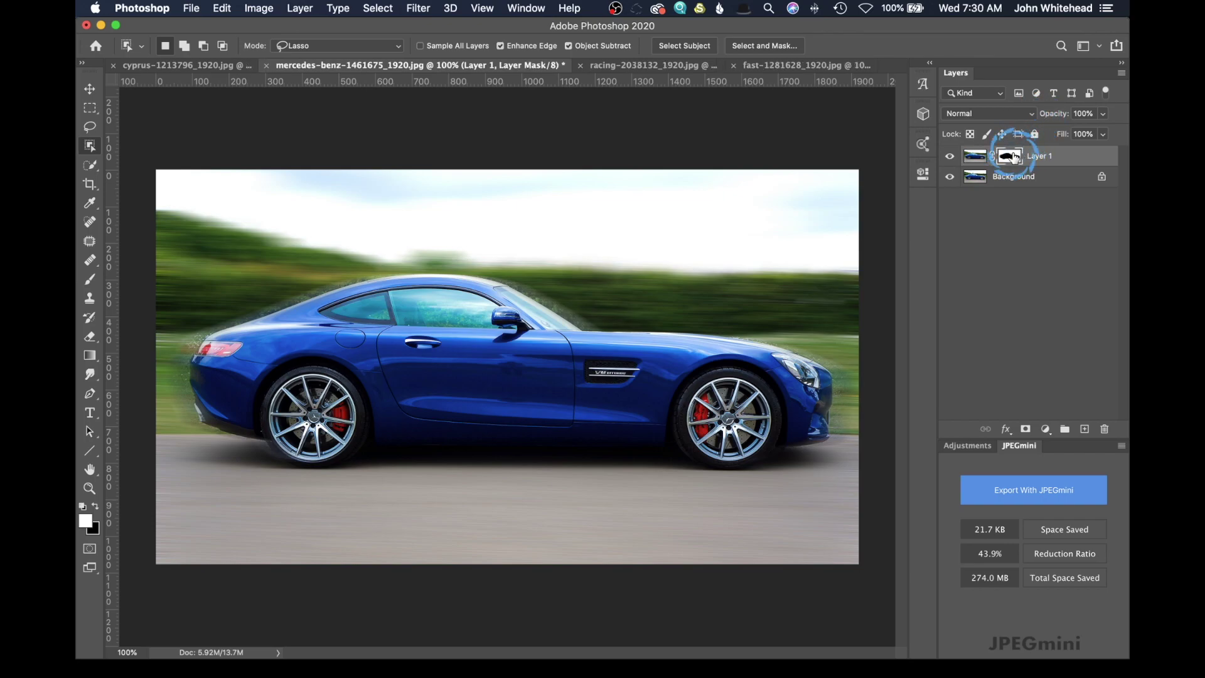
click(91, 286)
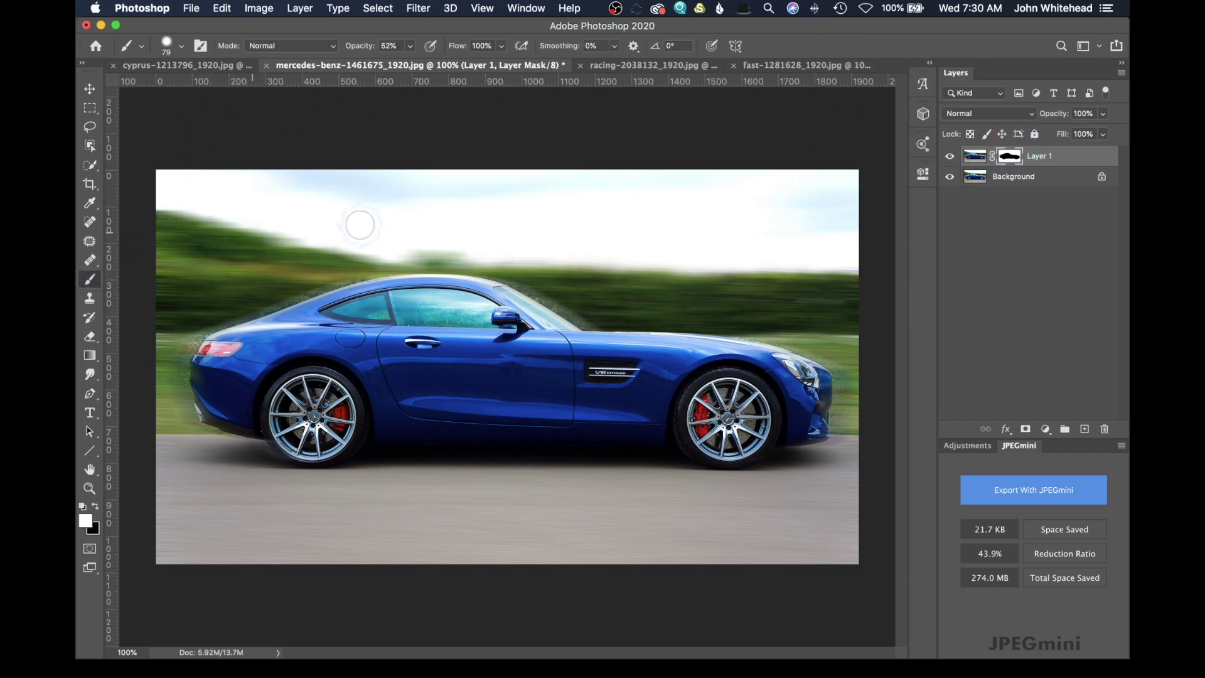
drag(472, 218, 521, 219)
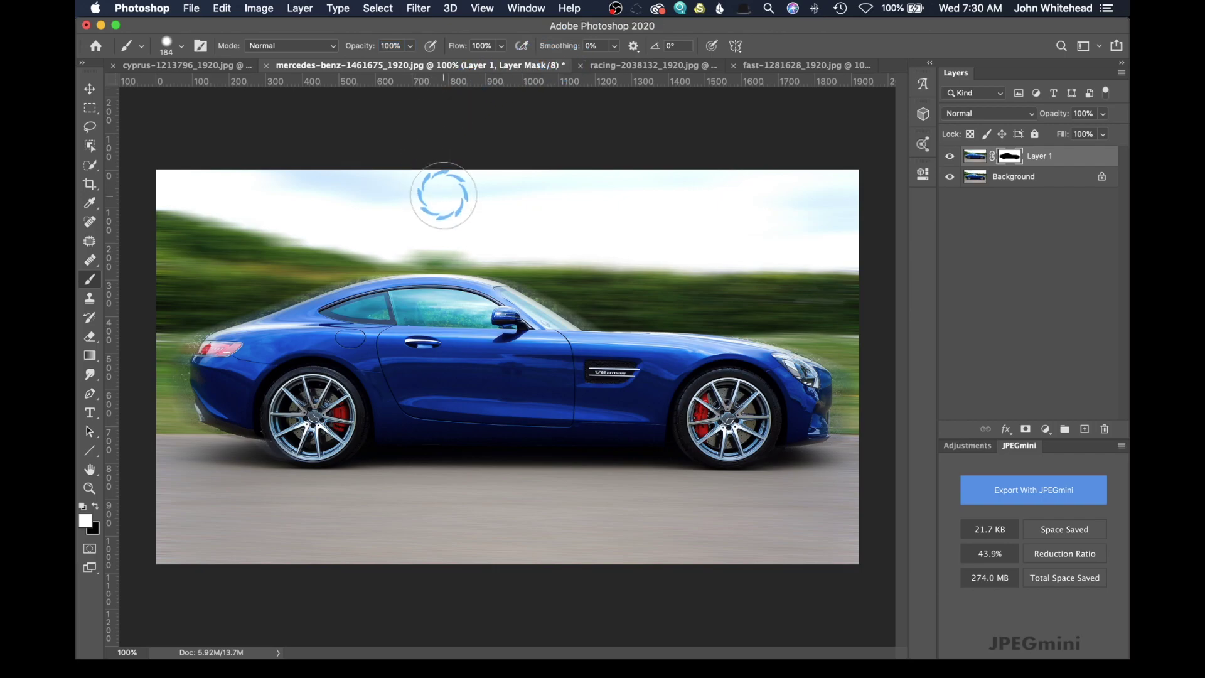
mouse_move(453, 232)
mouse_down()
mouse_move(469, 234)
mouse_move(453, 191)
mouse_up()
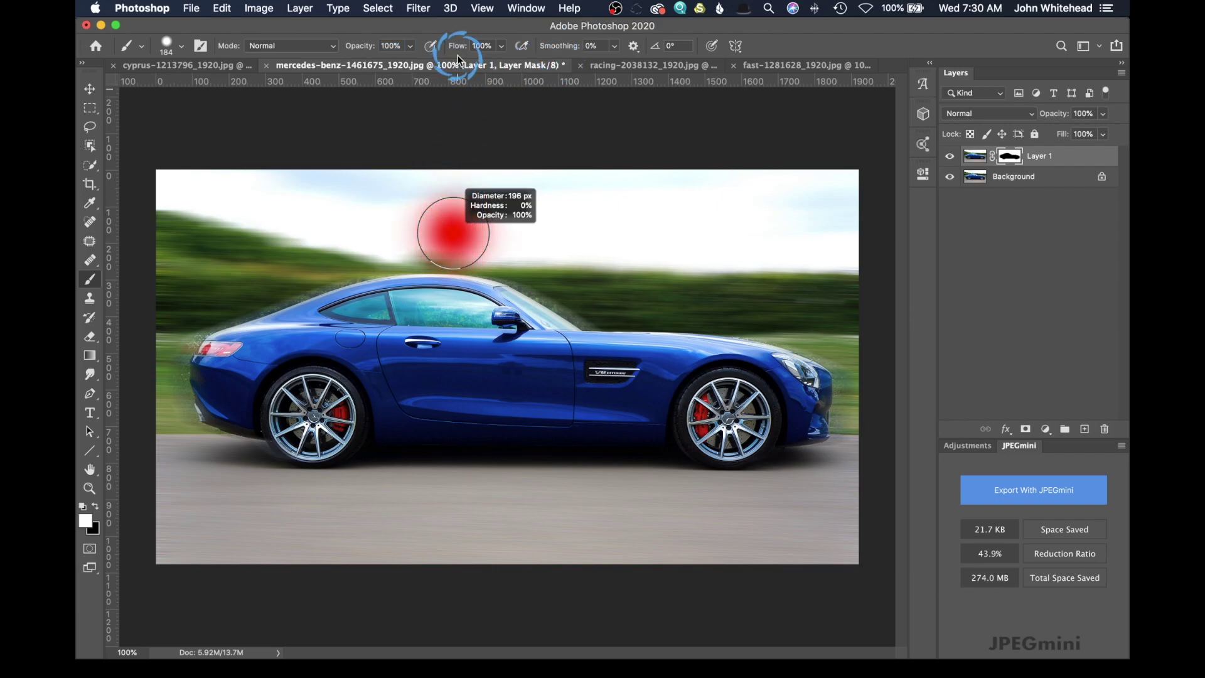
mouse_move(458, 55)
mouse_down()
mouse_move(454, 149)
mouse_move(438, 156)
mouse_move(434, 194)
mouse_move(414, 209)
mouse_up()
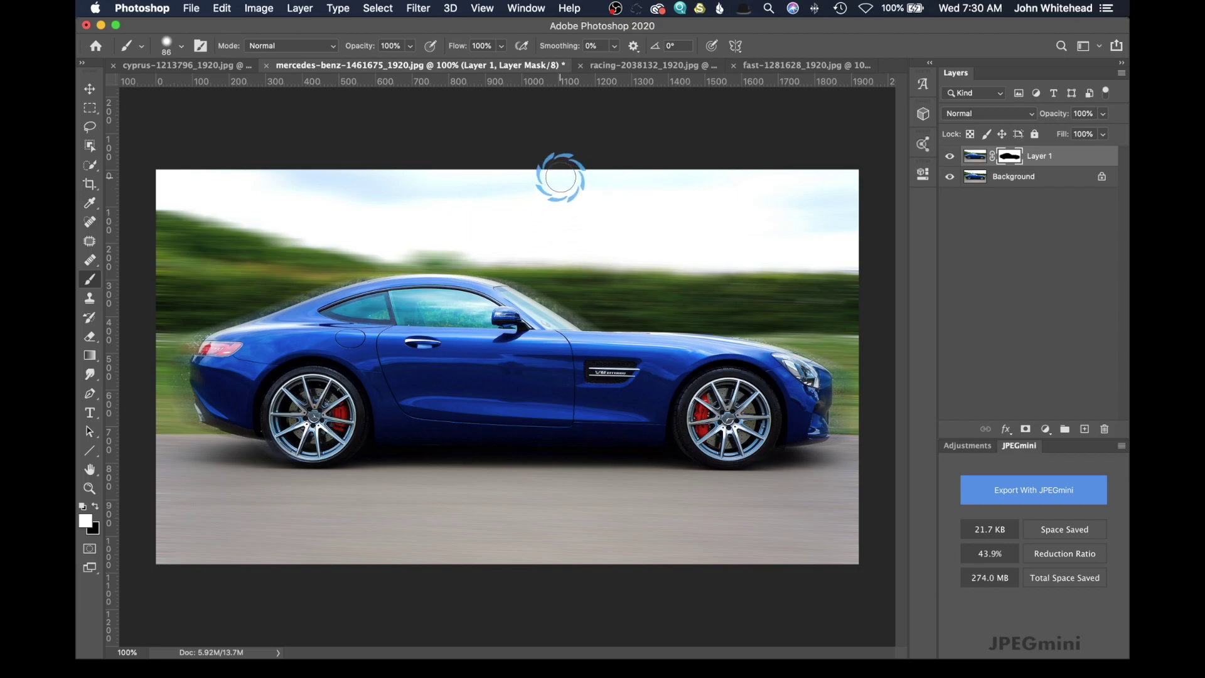
key(super+equal)
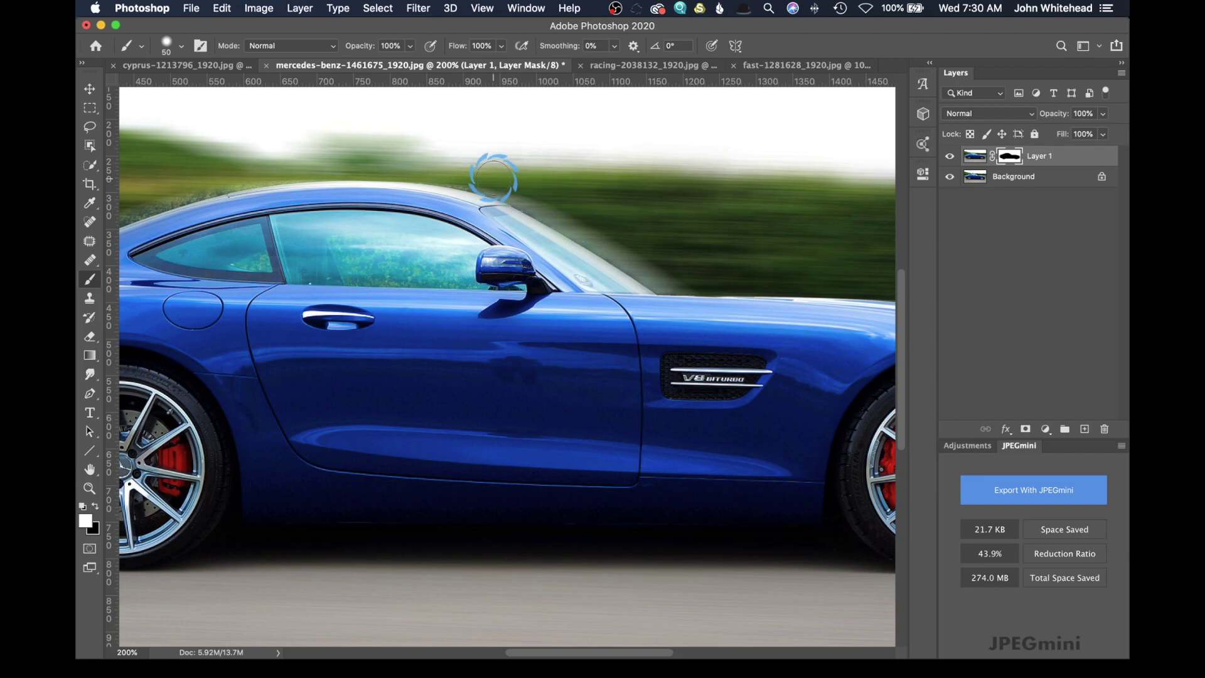
key(super+minus)
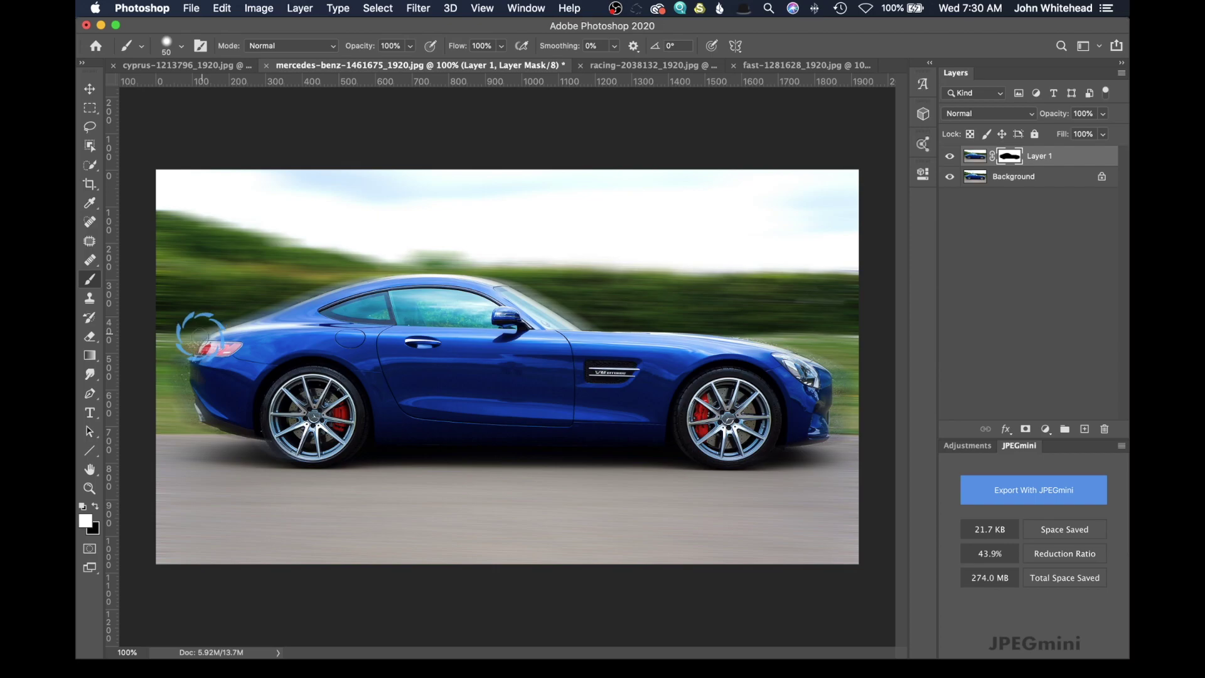
- Paint white on the mask over the rear, tail light, rear bumper and front bumper edges
mouse_move(201, 336)
mouse_down()
mouse_move(189, 374)
mouse_move(183, 368)
mouse_move(244, 355)
mouse_up()
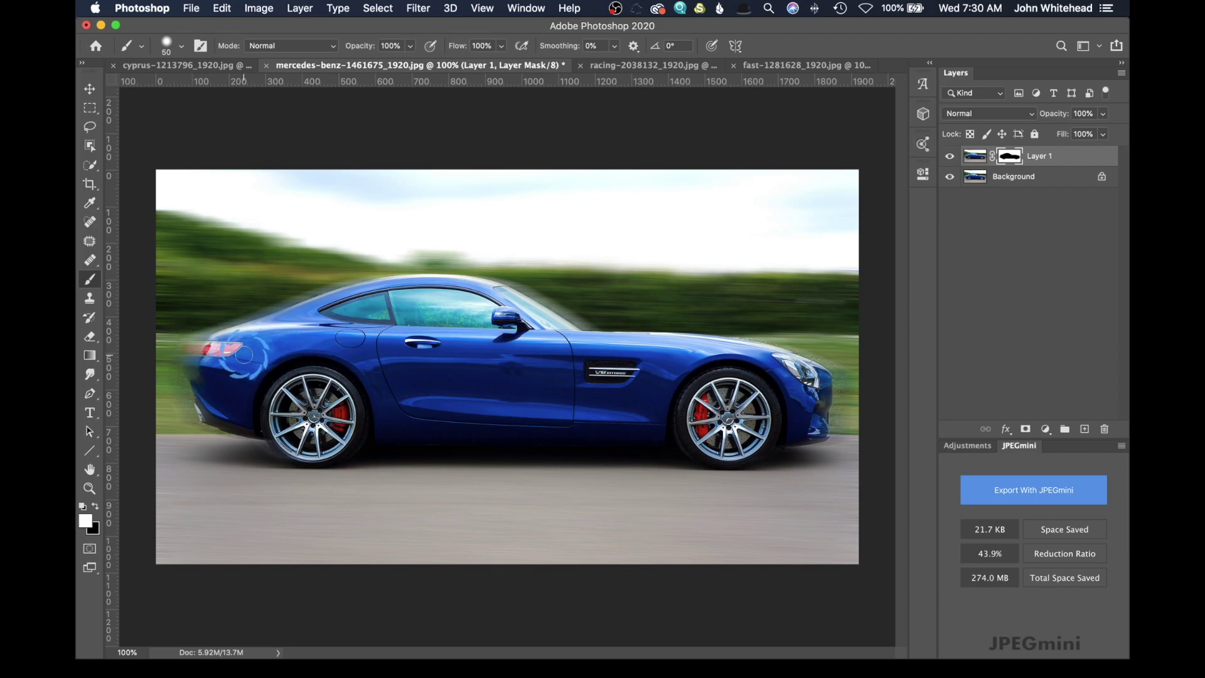
key(bracketright)
key(bracketright)
key(bracketright)
mouse_move(171, 376)
mouse_down()
mouse_move(198, 438)
mouse_move(179, 408)
mouse_up()
mouse_move(797, 437)
mouse_down()
mouse_move(829, 441)
mouse_move(844, 371)
mouse_move(807, 339)
mouse_move(722, 327)
mouse_move(845, 360)
mouse_up()
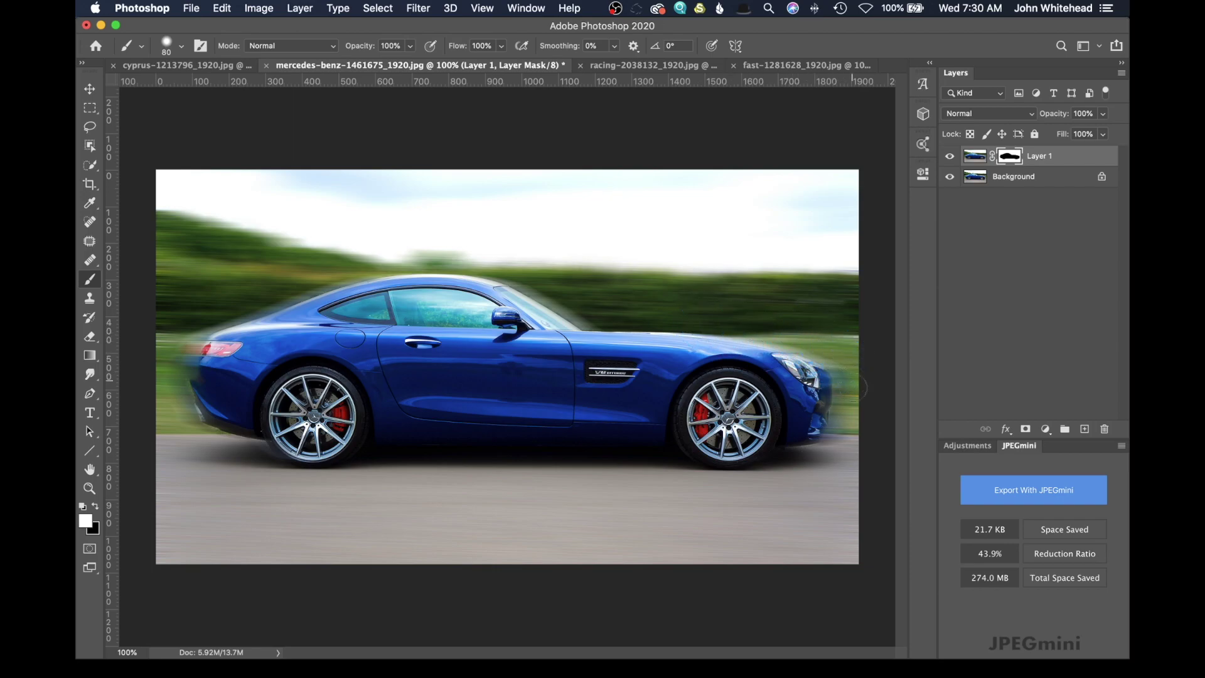
mouse_move(232, 496)
mouse_down()
mouse_move(233, 451)
mouse_move(195, 381)
mouse_move(237, 338)
mouse_move(238, 375)
mouse_move(227, 347)
mouse_move(211, 371)
mouse_up()
key(x)
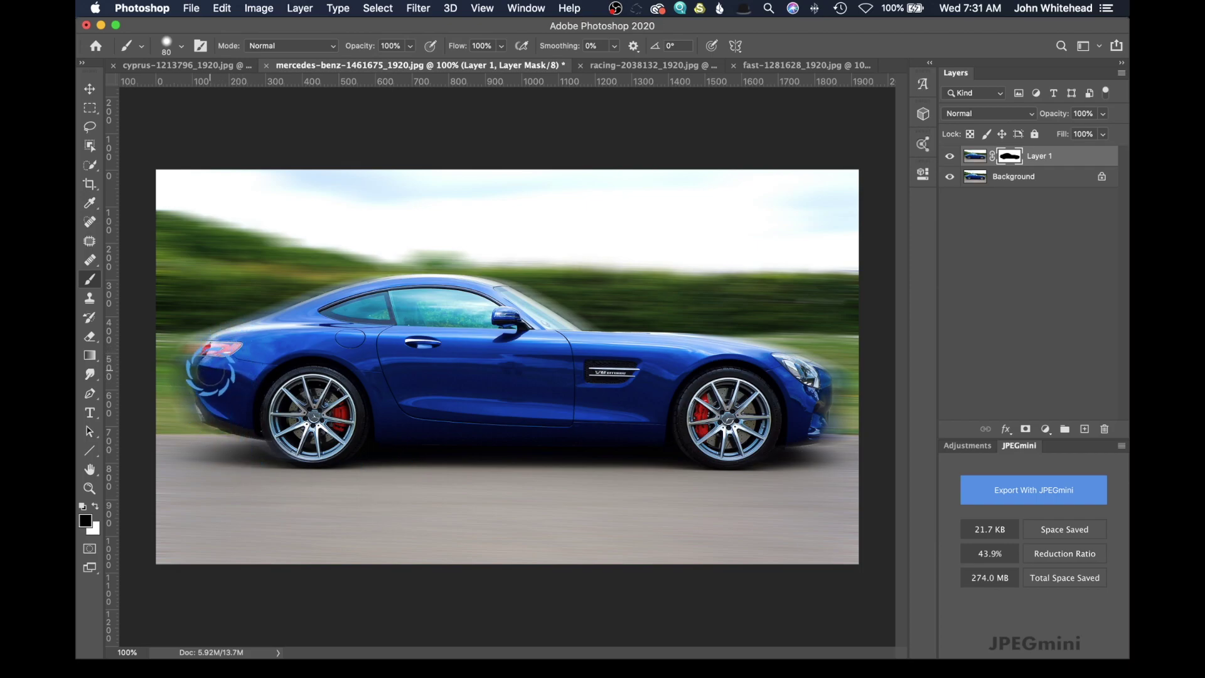
key(x)
click(663, 402)
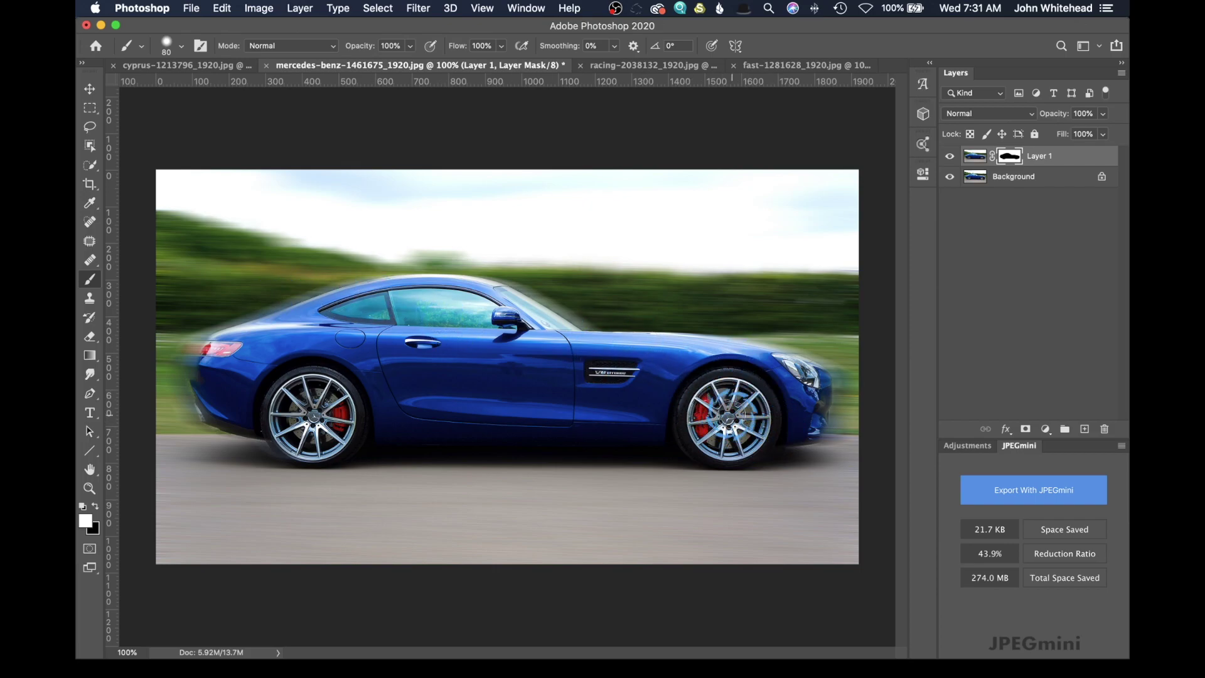
click(650, 69)
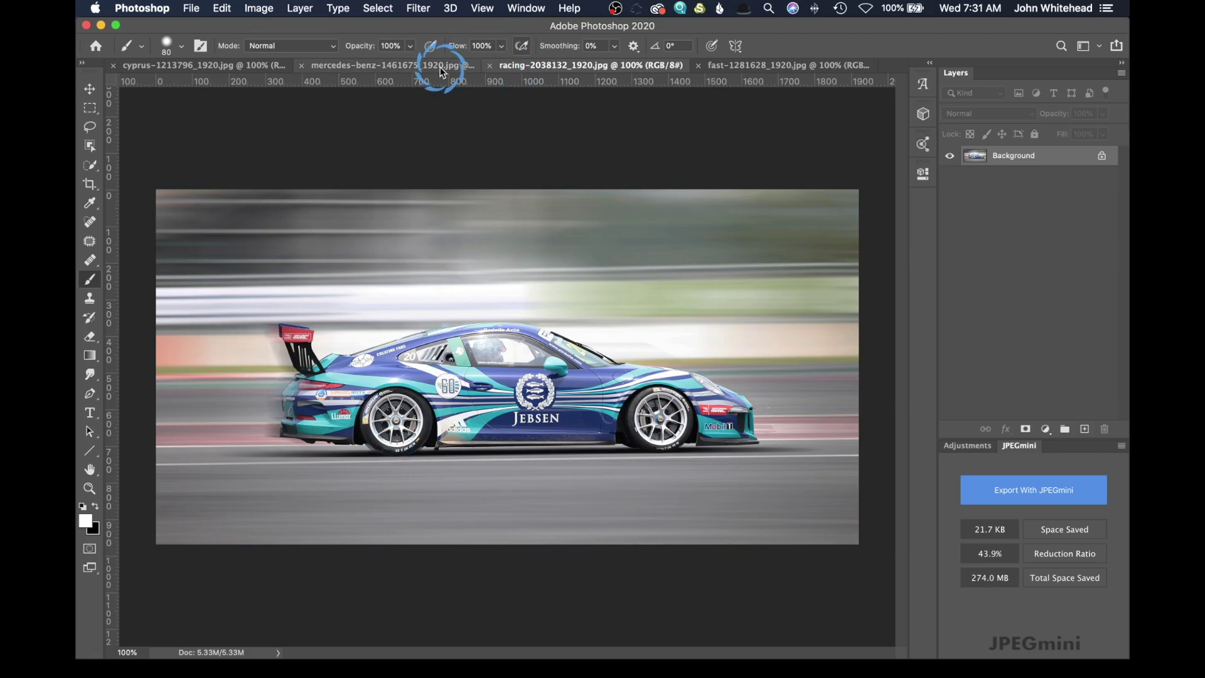
click(394, 63)
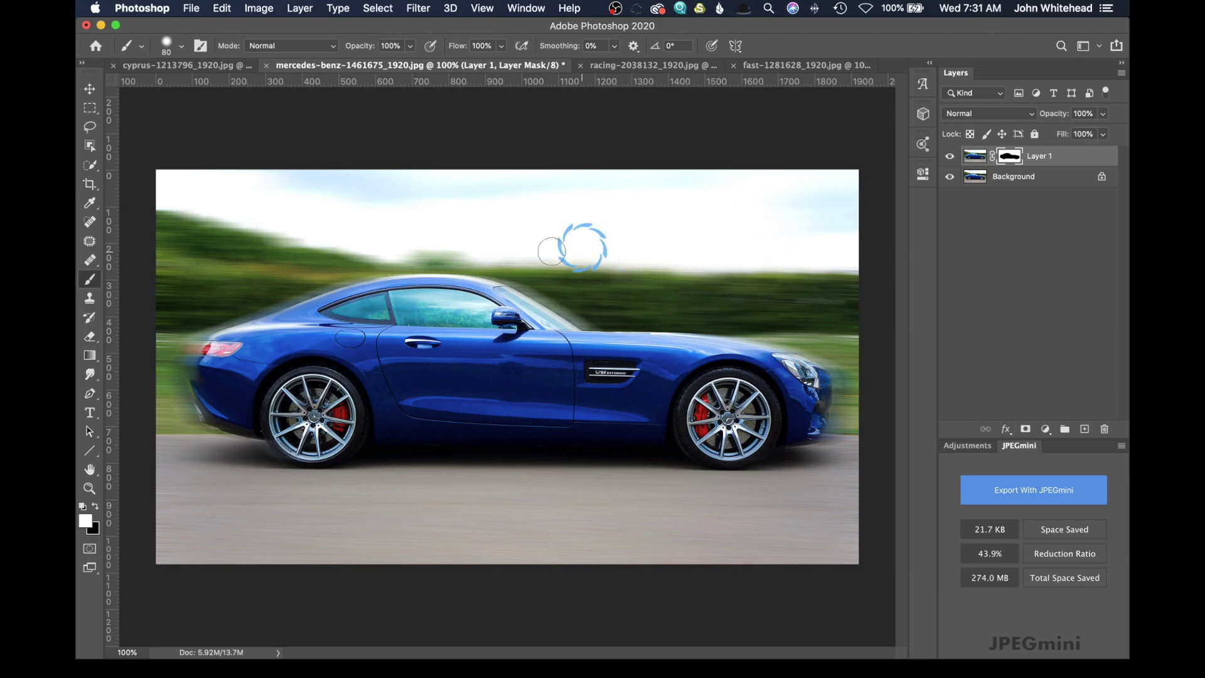
- Try an elliptical marquee, then trace a freehand lasso selection around the rear wheel
click(90, 108)
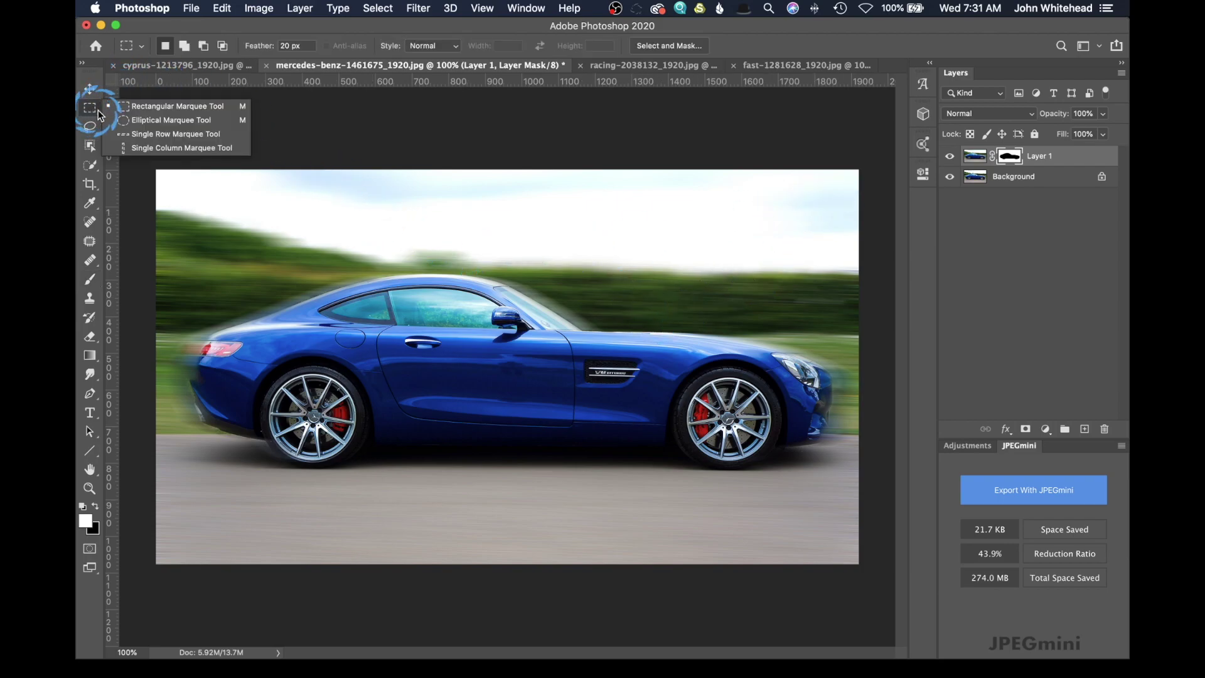
click(133, 120)
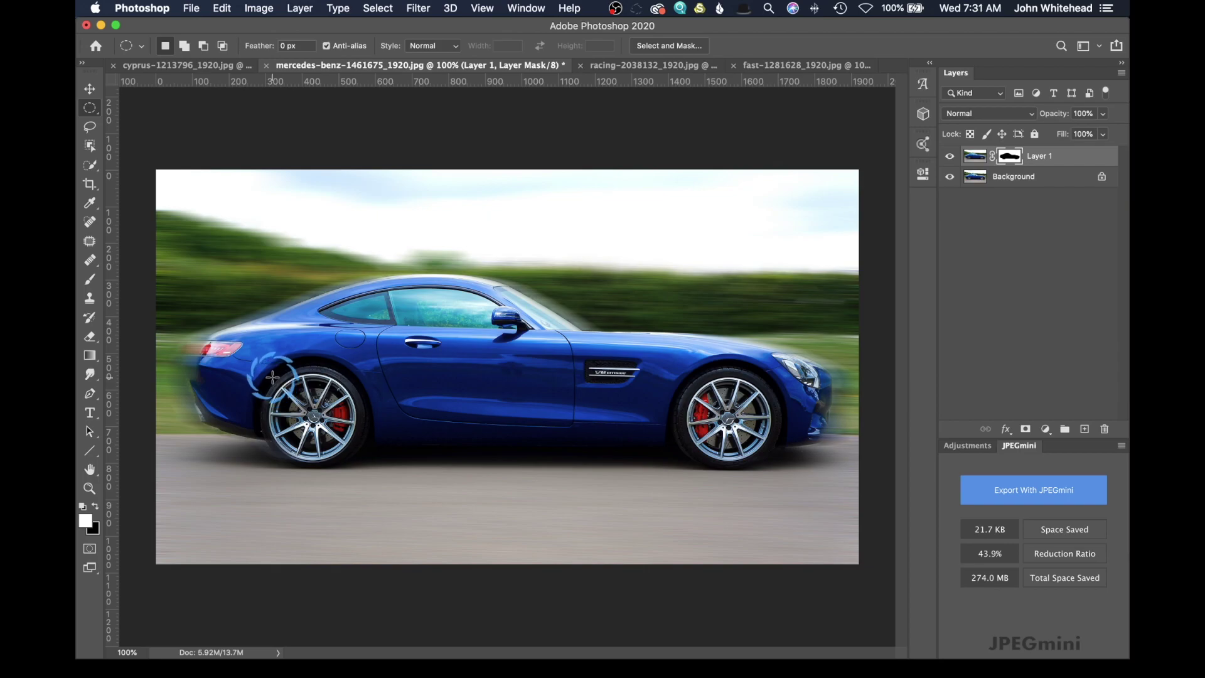
drag(273, 377, 288, 397)
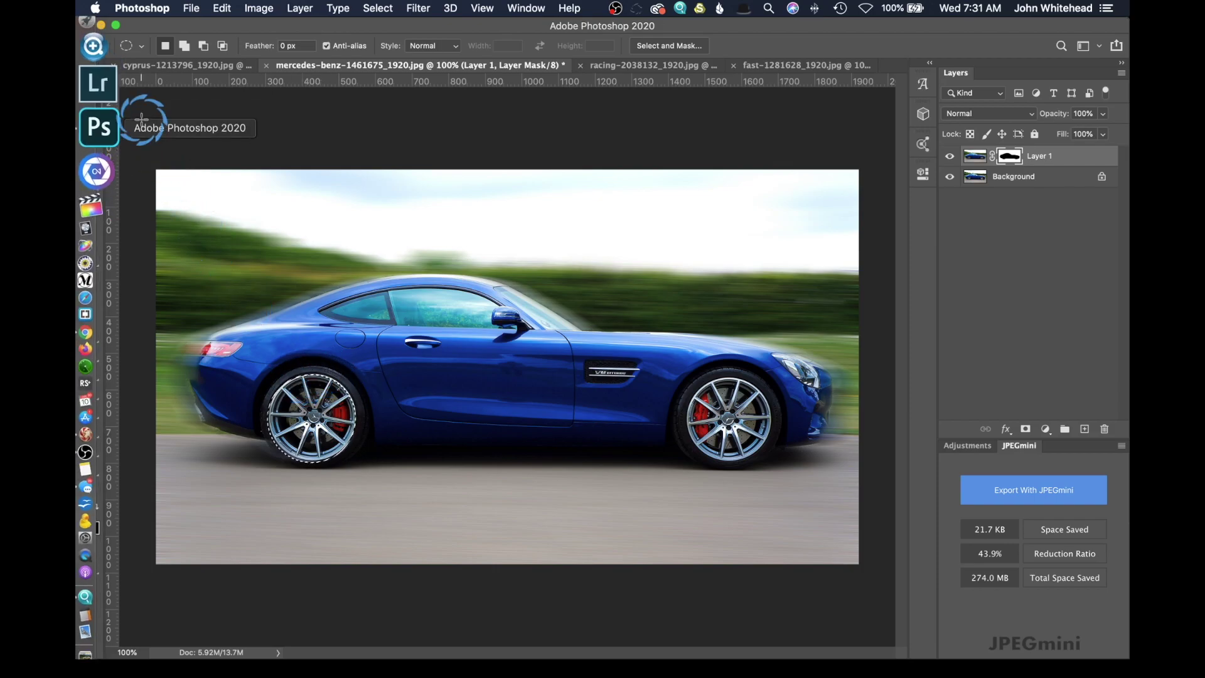
click(94, 126)
mouse_move(305, 375)
mouse_down()
mouse_move(351, 408)
mouse_move(314, 464)
mouse_move(267, 426)
mouse_move(303, 381)
mouse_move(284, 390)
mouse_move(272, 425)
mouse_move(291, 464)
mouse_up()
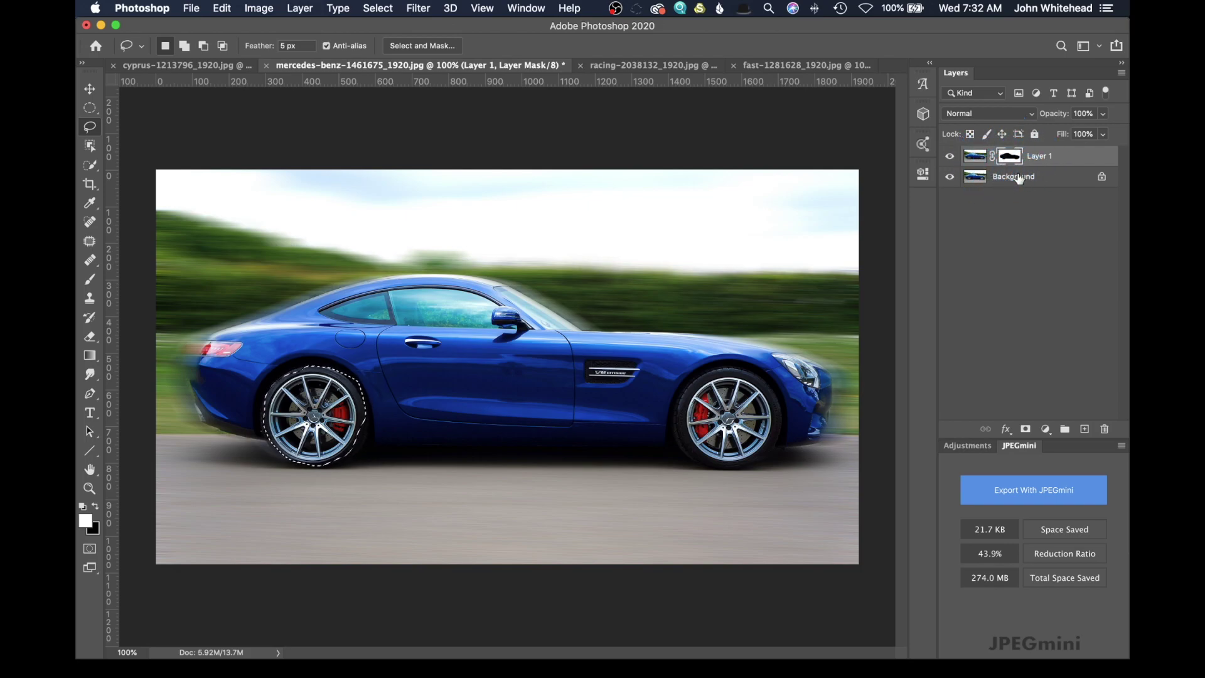
- On the Background layer, apply a Spin radial blur of amount 32 to the rear wheel, then deselect
click(991, 180)
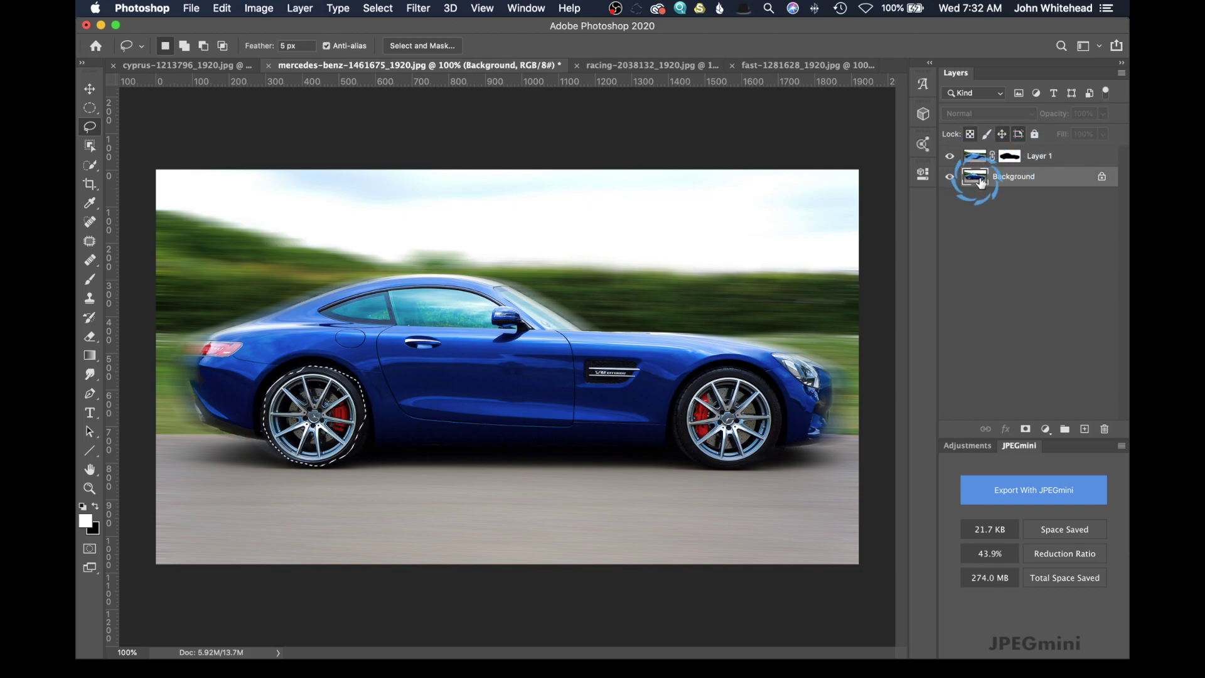
click(418, 8)
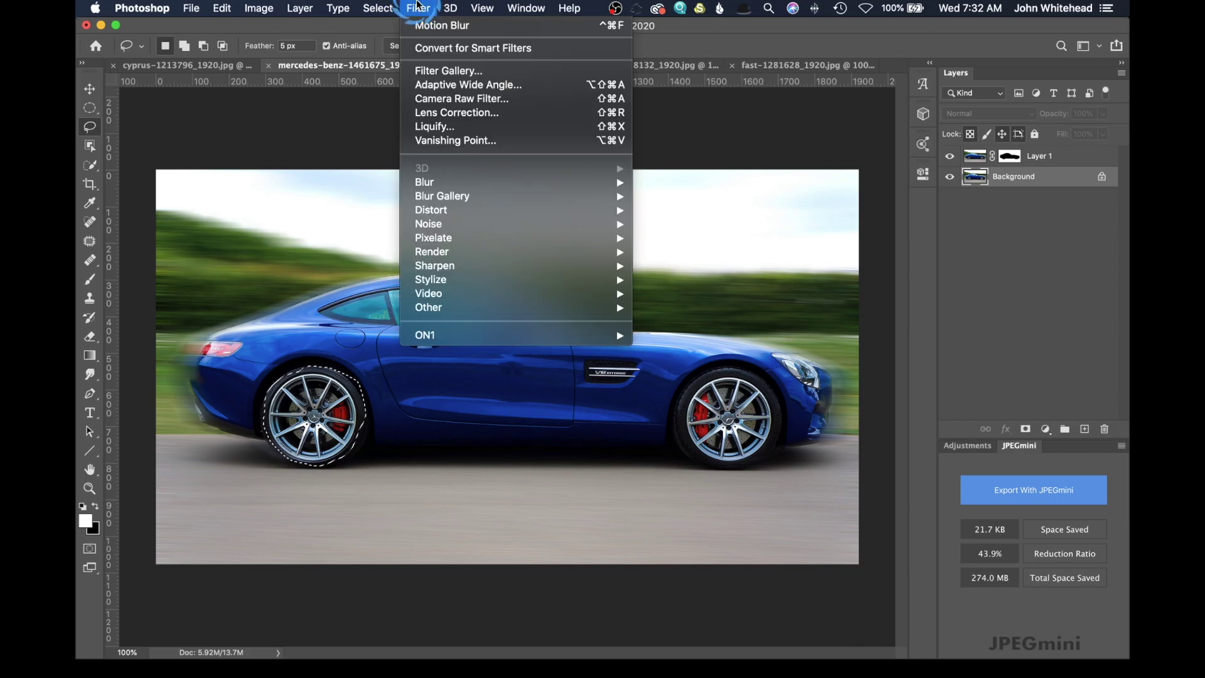
mouse_move(430, 181)
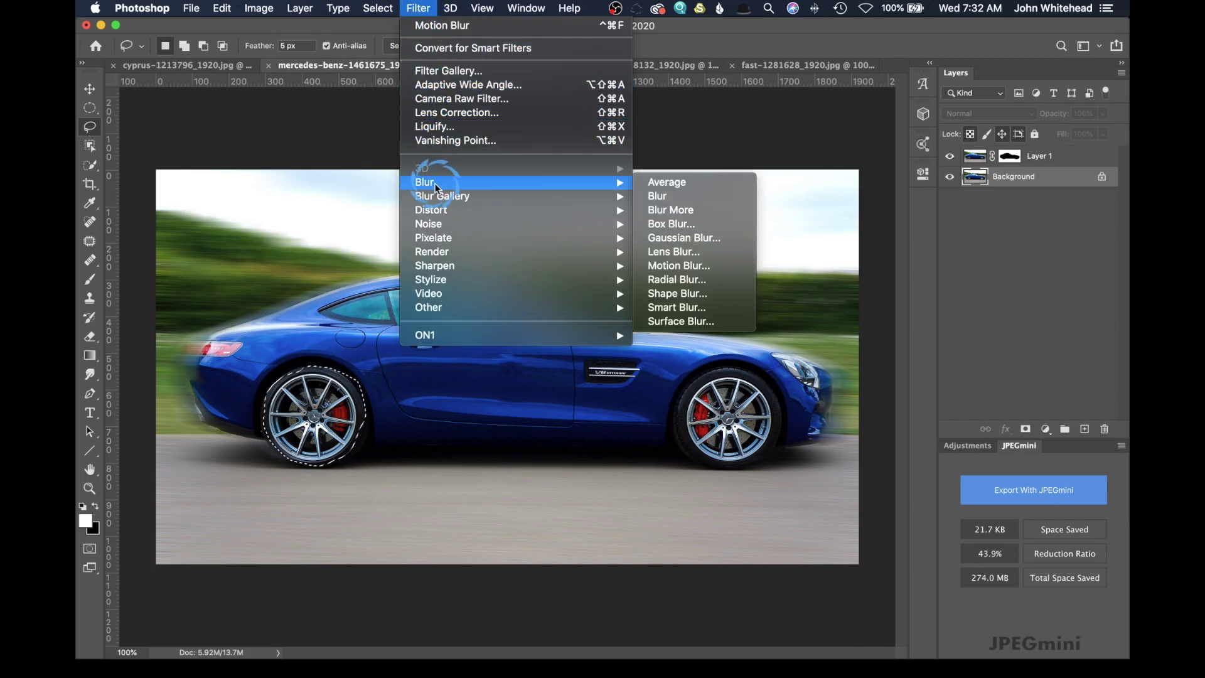
click(710, 278)
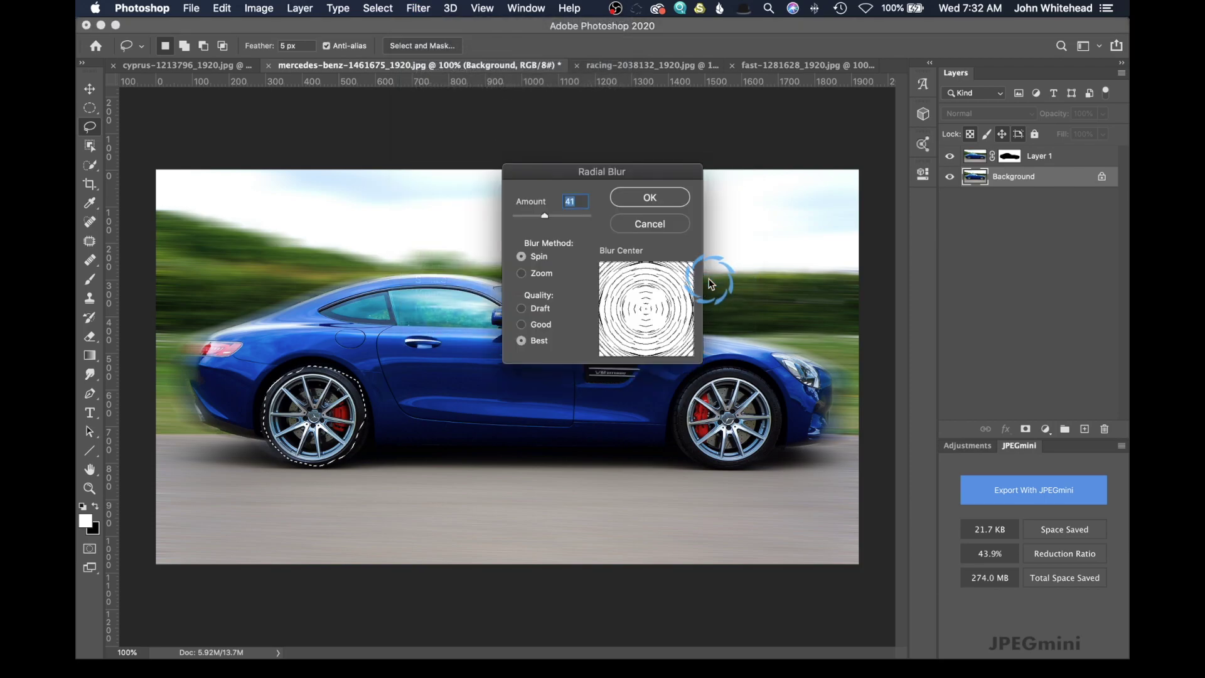
click(523, 274)
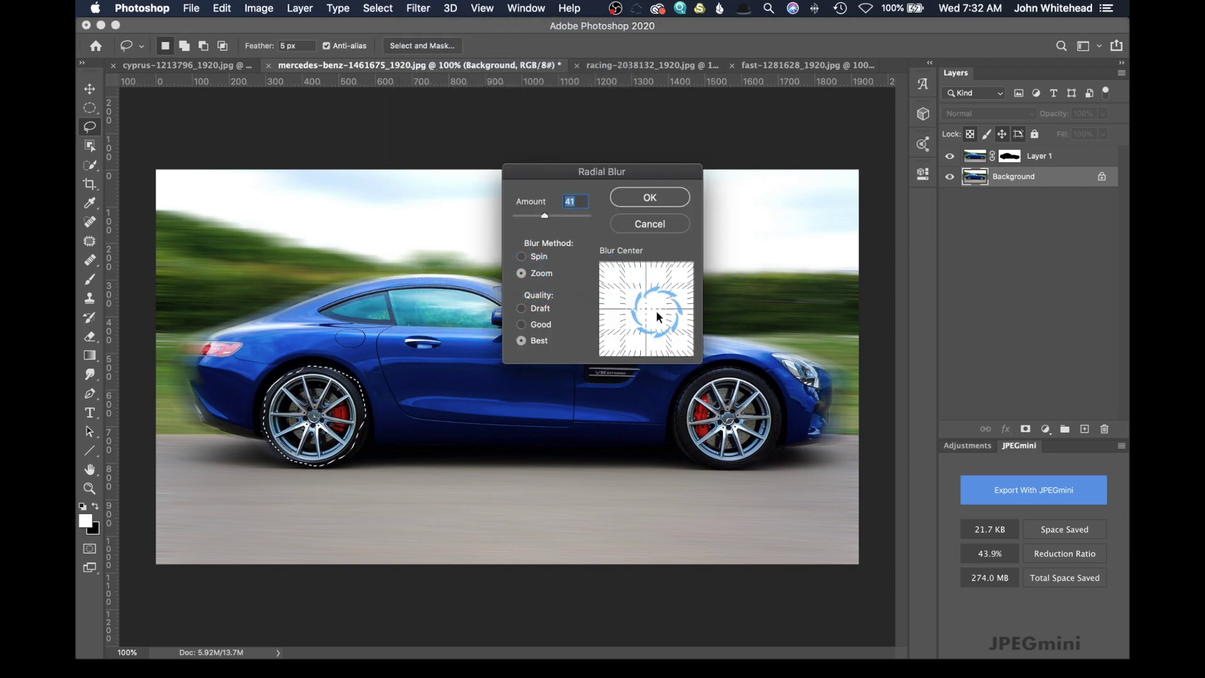
click(524, 259)
drag(667, 297, 676, 326)
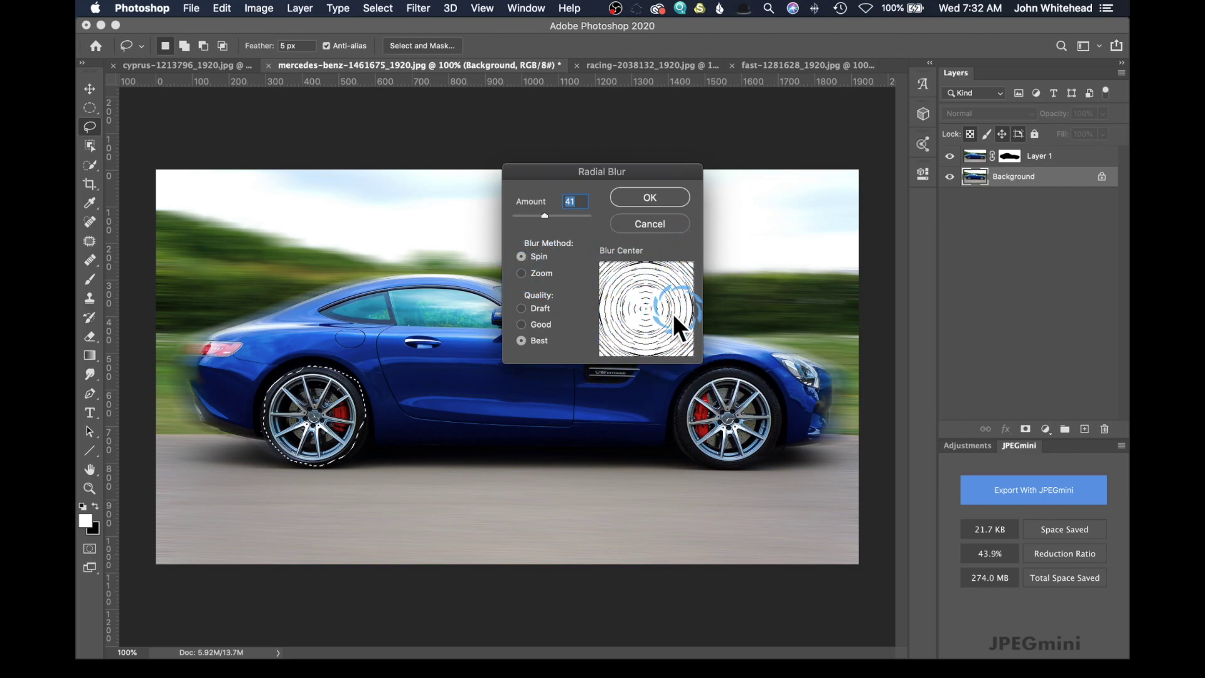
click(572, 247)
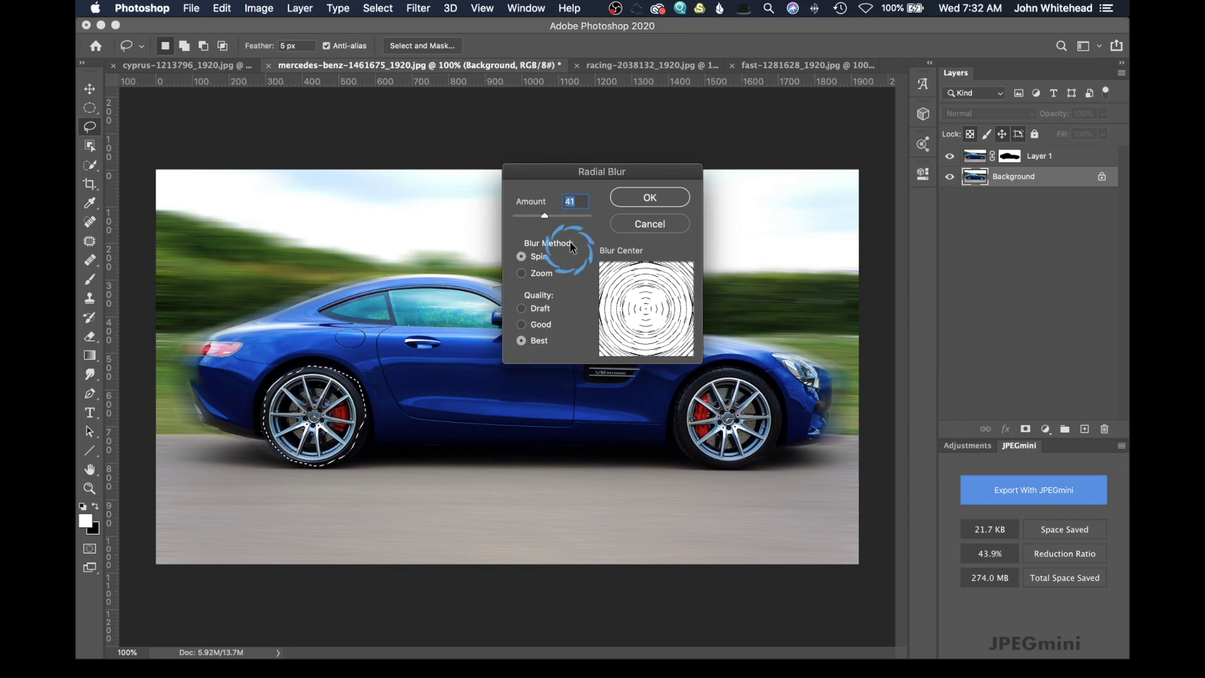
drag(537, 221, 539, 221)
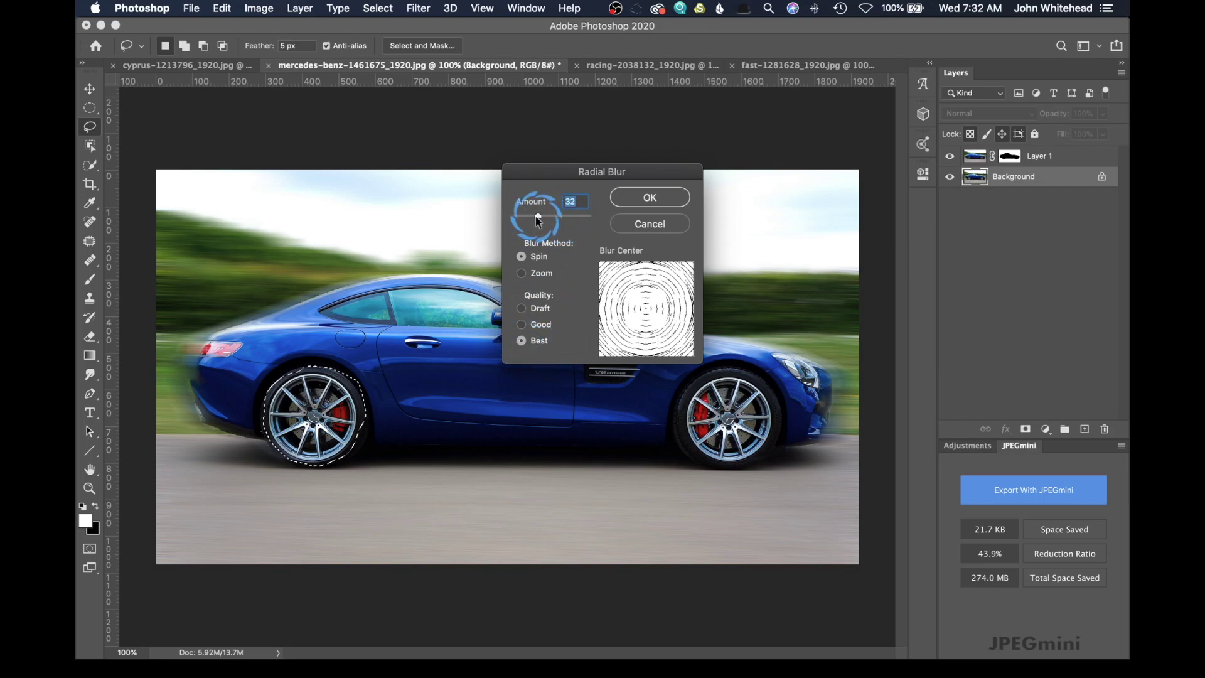
click(649, 197)
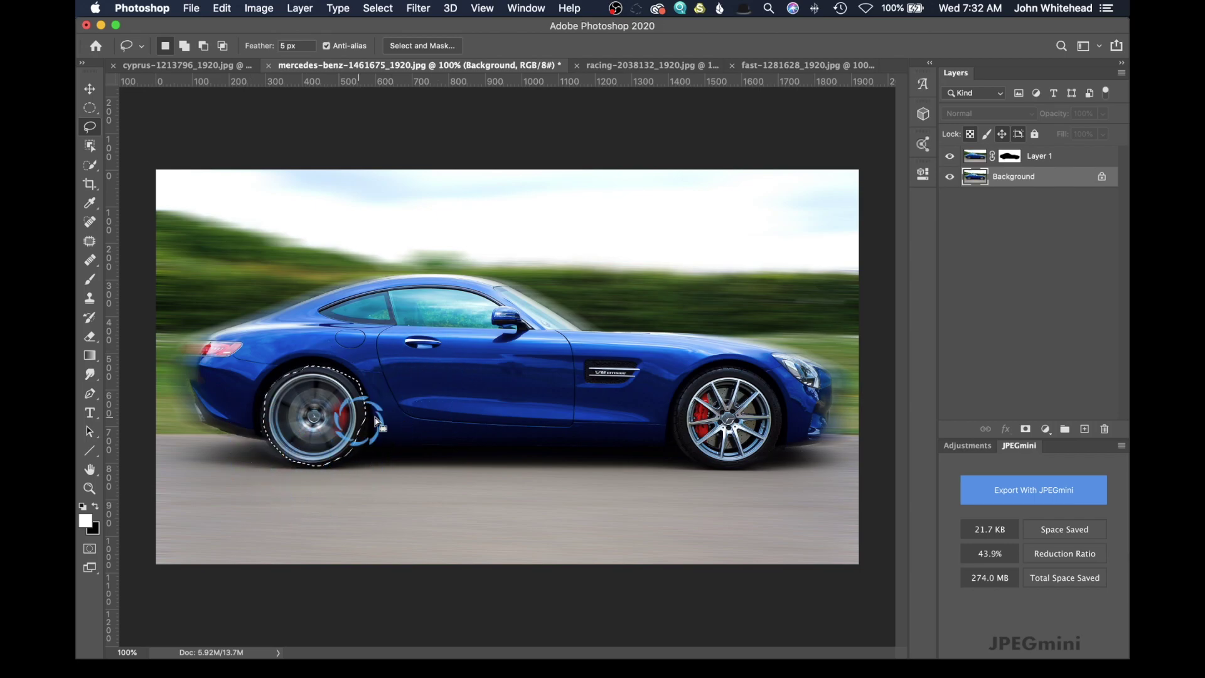
key(super+d)
- Trace a lasso selection around the front wheel
click(395, 463)
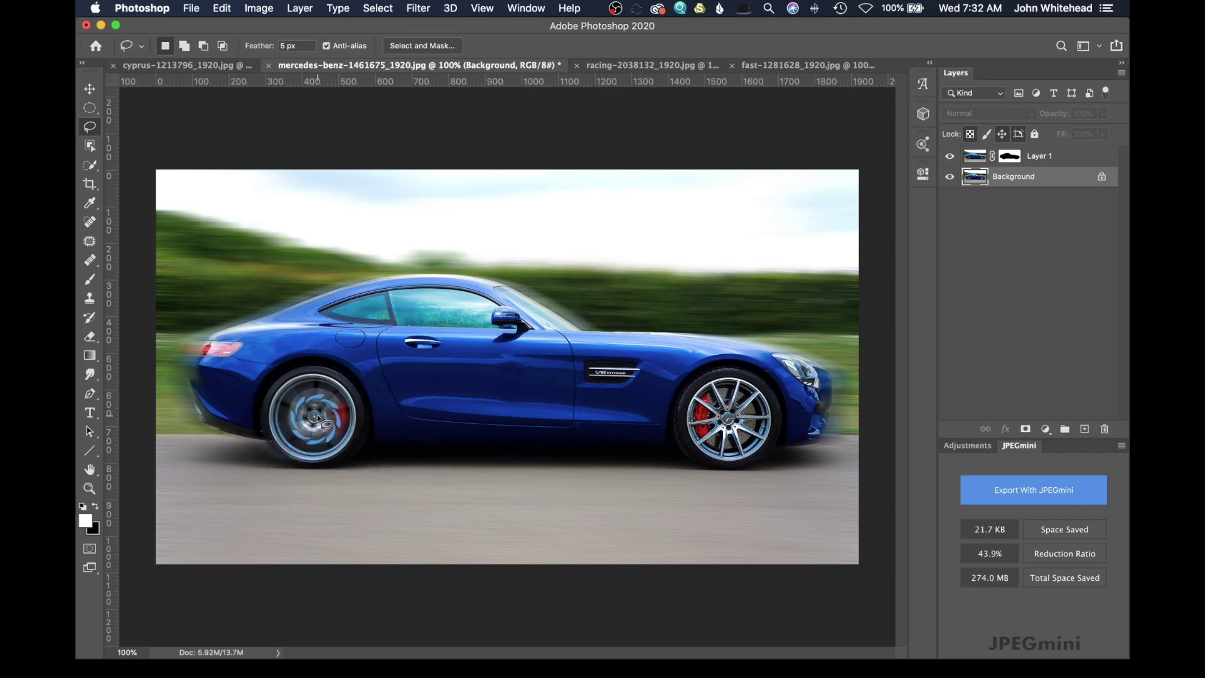
click(298, 471)
click(738, 417)
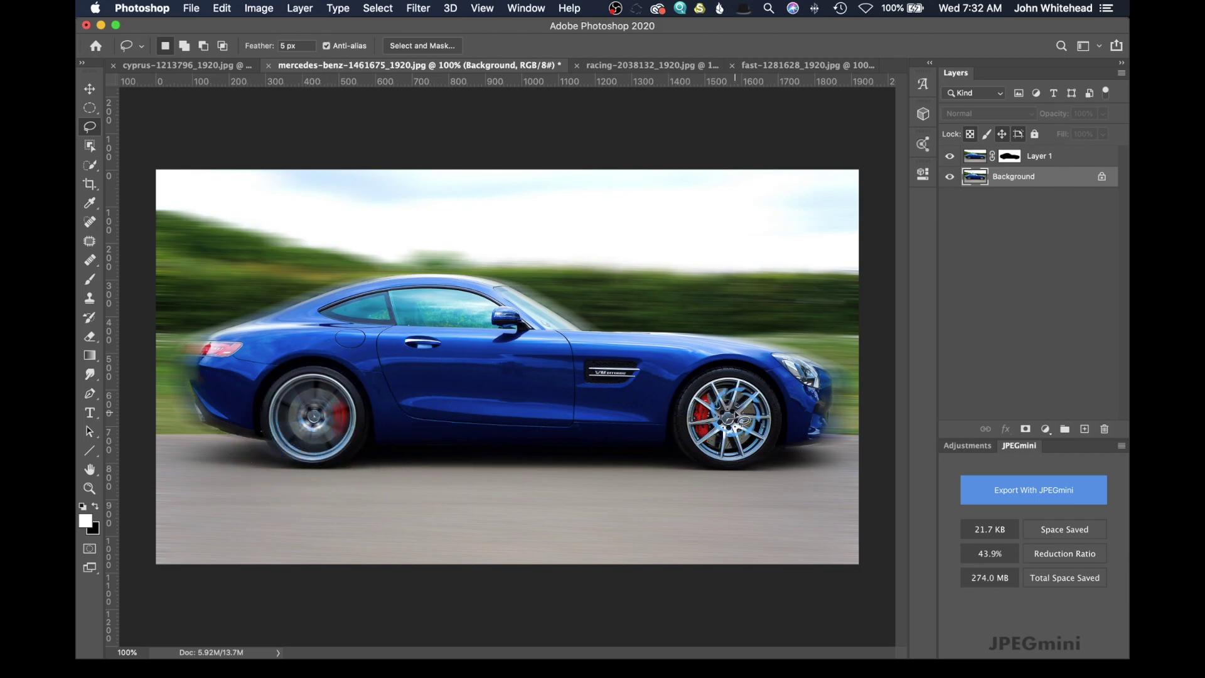
click(719, 375)
mouse_move(711, 376)
mouse_down()
mouse_move(681, 403)
mouse_move(677, 429)
mouse_move(696, 460)
mouse_move(740, 466)
mouse_move(774, 449)
mouse_move(780, 402)
mouse_move(716, 371)
mouse_up()
click(690, 367)
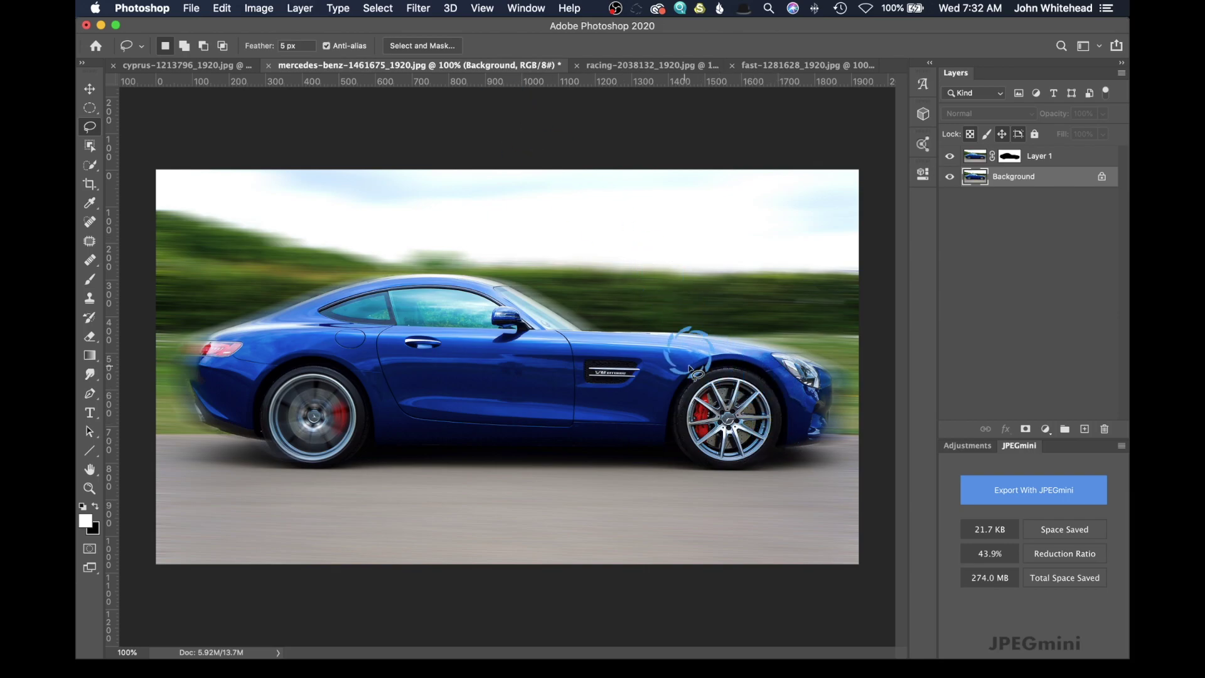
- Repeat the last Radial Blur on the front wheel and clear the selection
click(419, 9)
click(425, 25)
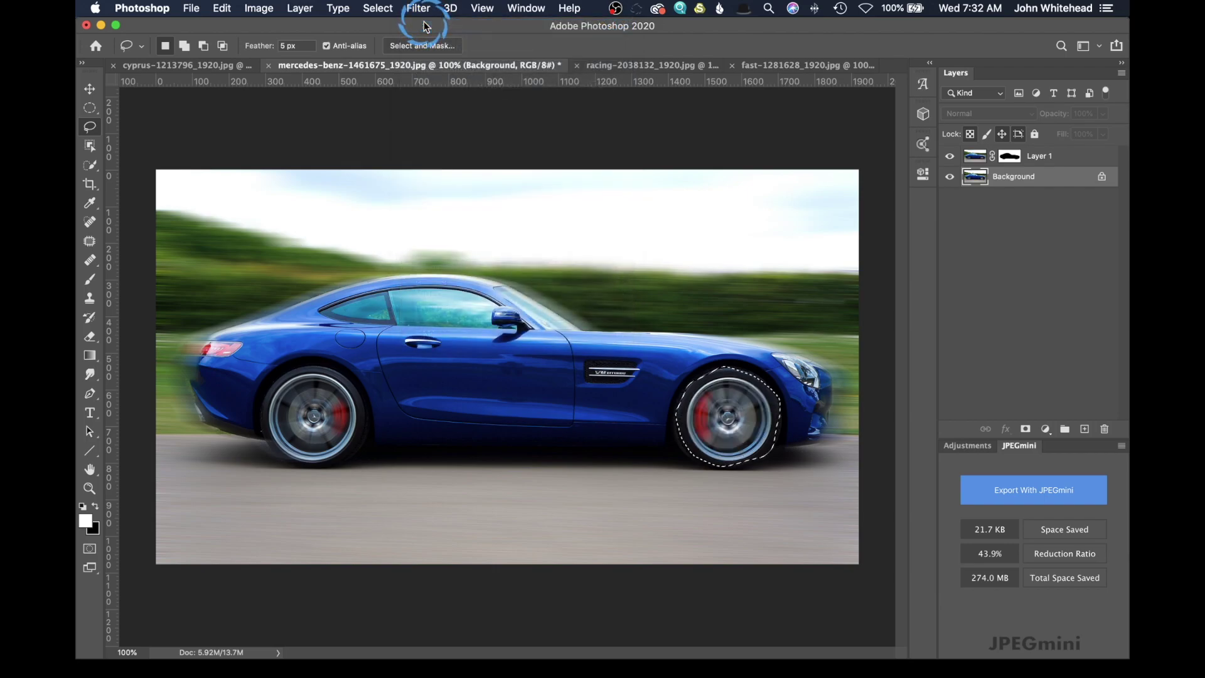
click(735, 229)
click(841, 258)
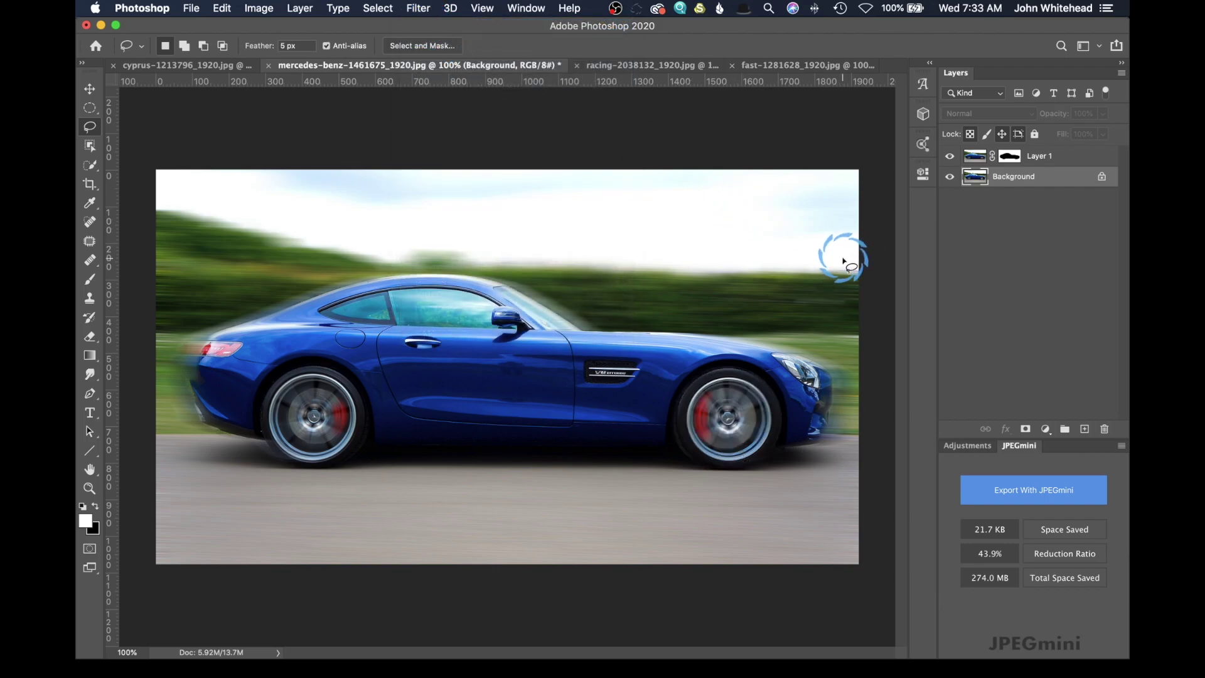
click(910, 352)
click(689, 439)
click(596, 458)
click(376, 475)
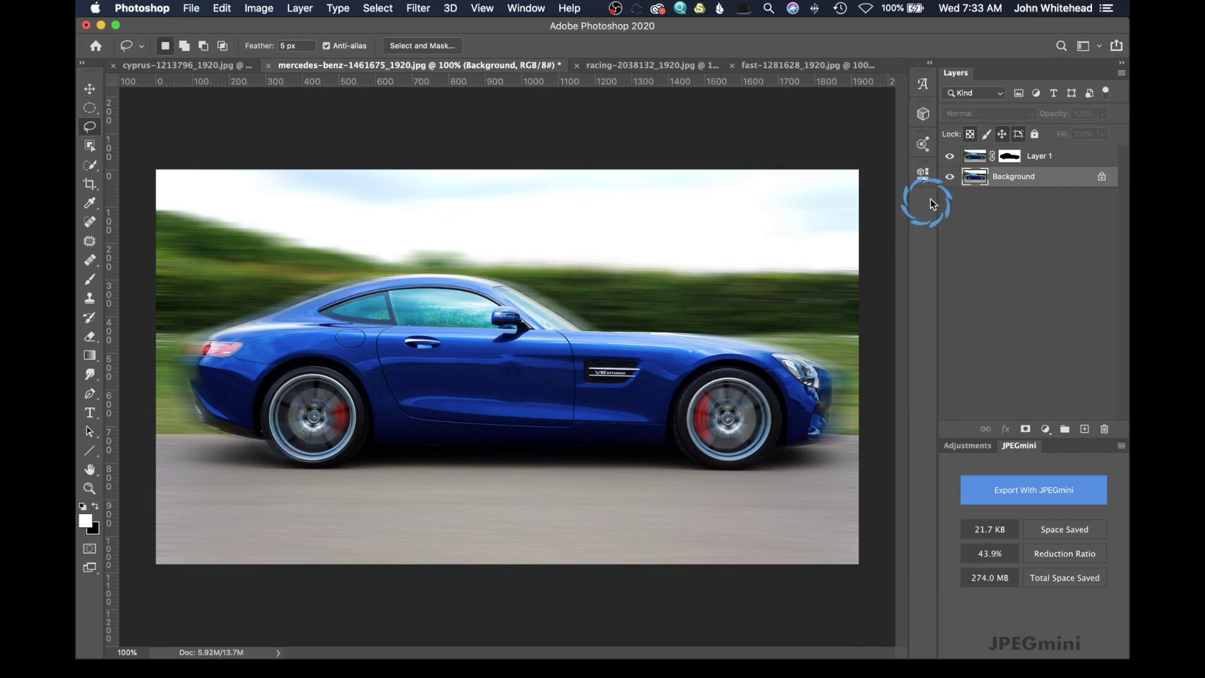
- Paint white on Layer 1's mask at 49% brush opacity over the side windows
click(1008, 158)
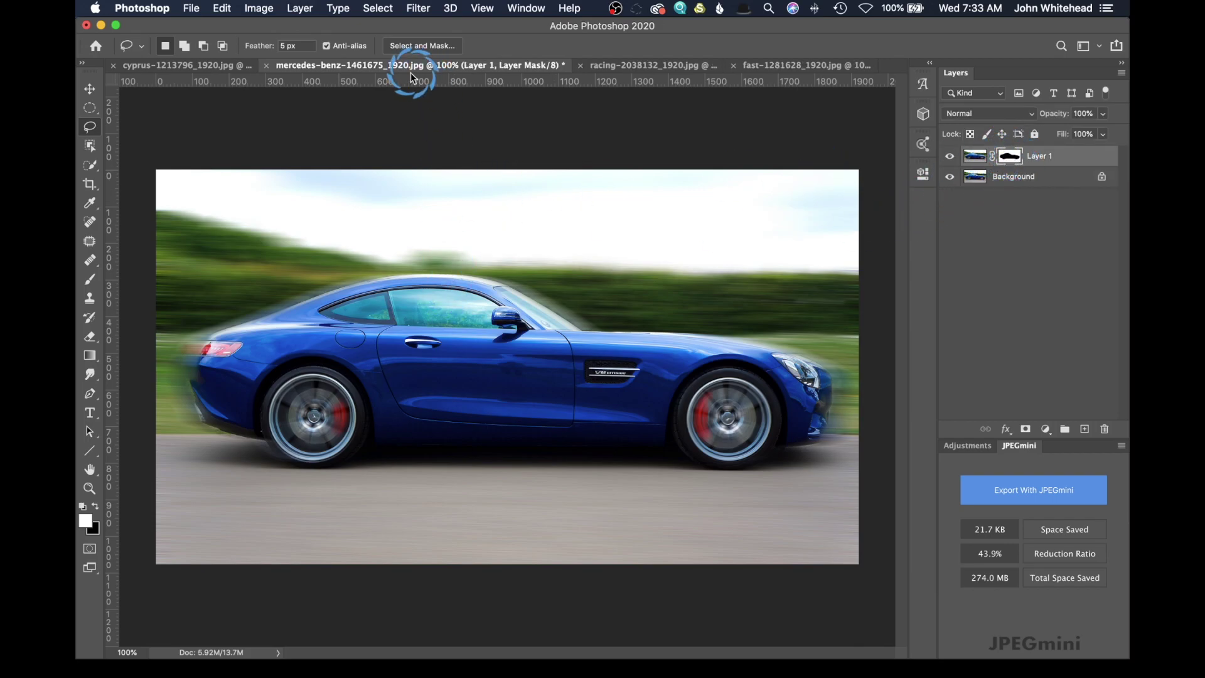
click(90, 280)
drag(369, 55, 325, 55)
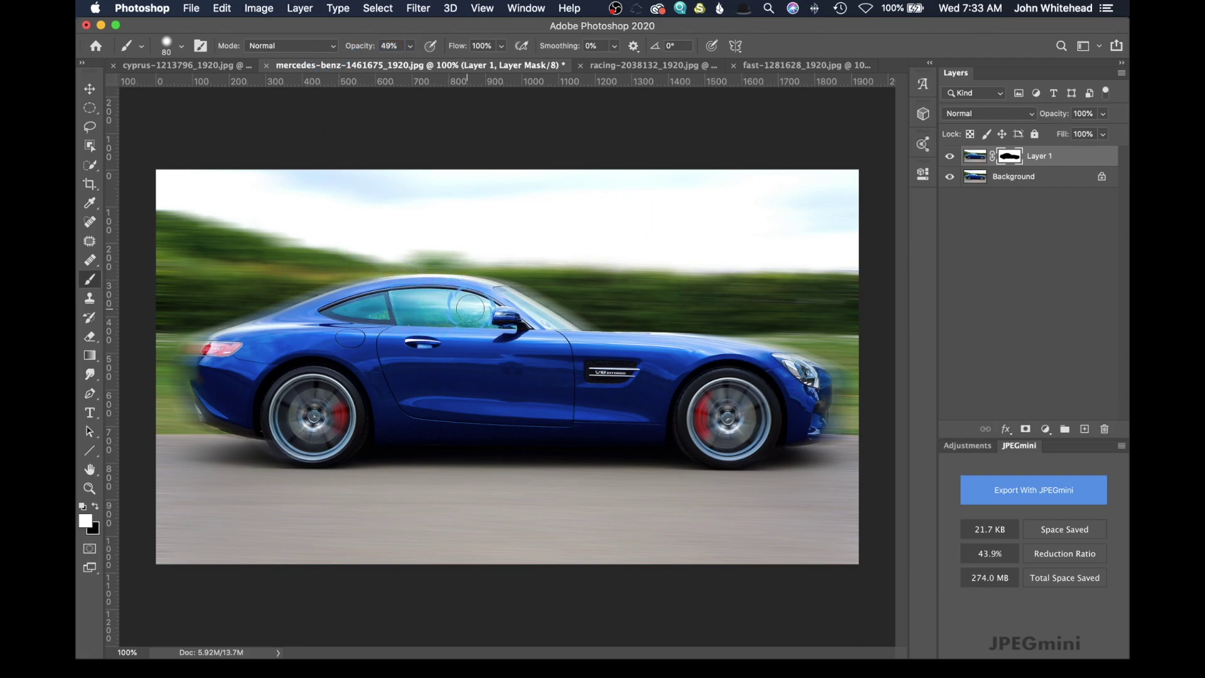
mouse_move(482, 312)
mouse_down()
mouse_move(352, 310)
mouse_move(504, 332)
mouse_move(462, 335)
mouse_move(452, 307)
mouse_up()
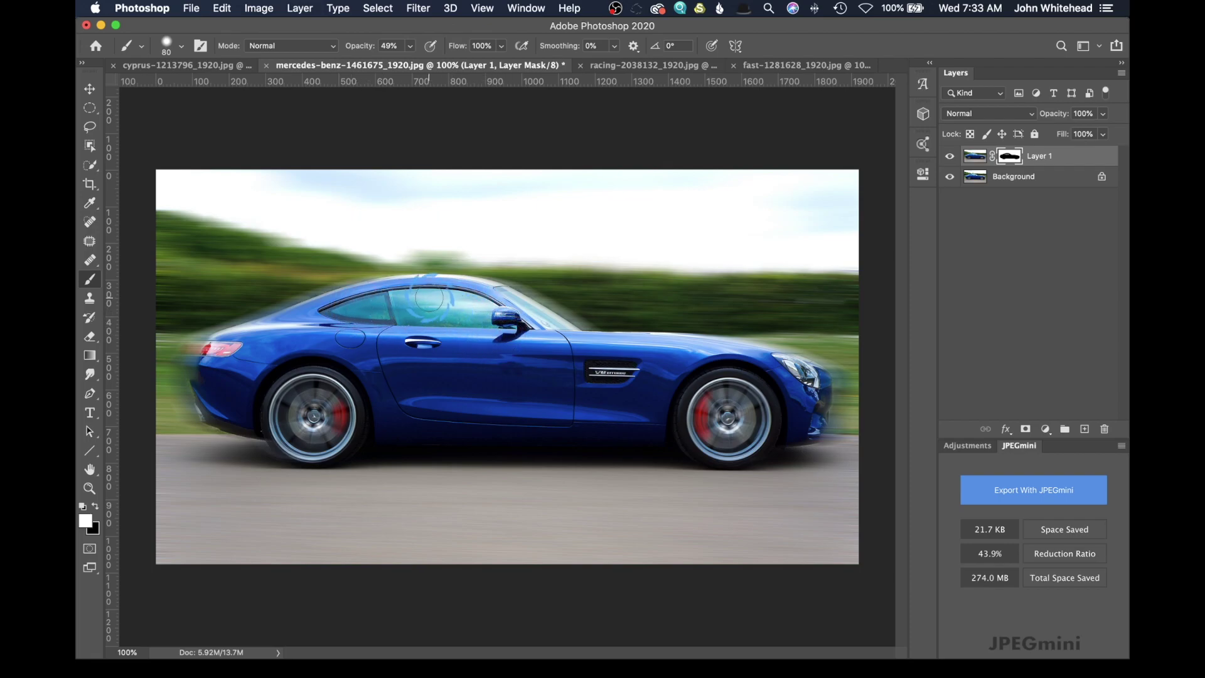